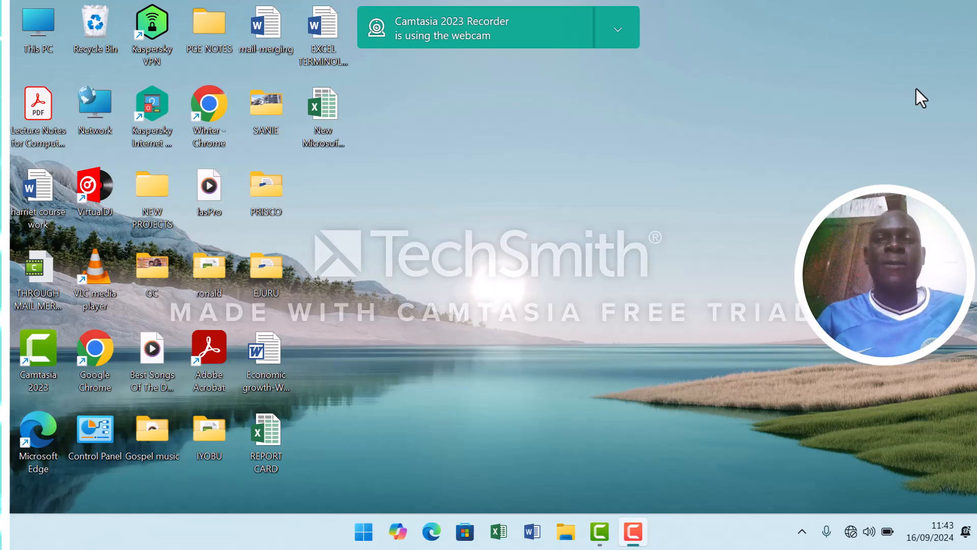
# Open the New Microsoft Excel Worksheet file from the desktop and enter the headings NAMES, SST, SCI, ENG and MTC in A1:E1.
pyautogui.rightClick(318, 108)
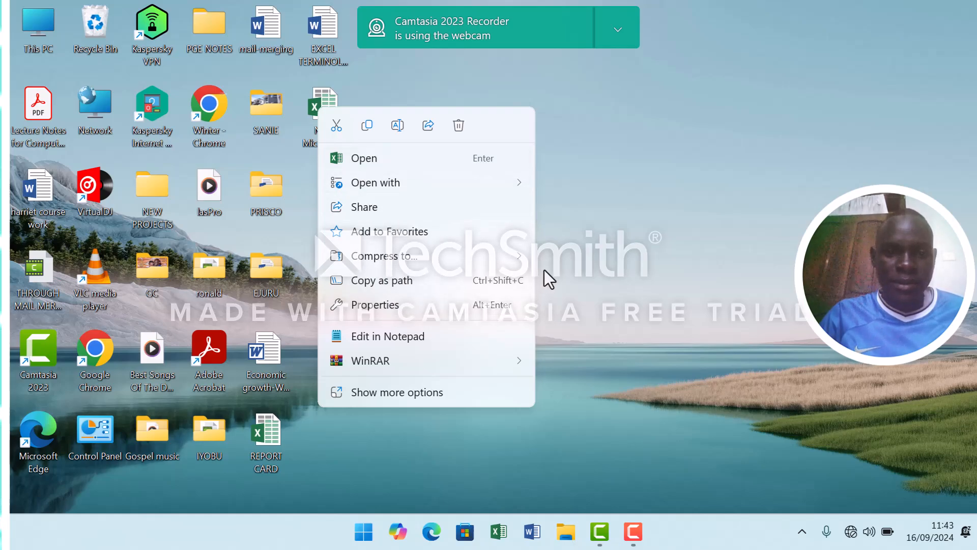
pyautogui.click(380, 166)
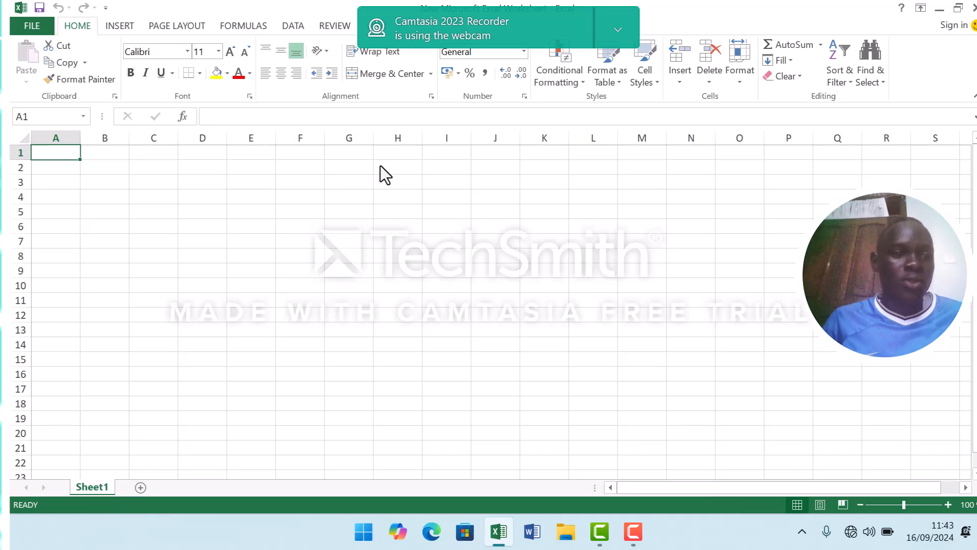
pyautogui.write('NAMES')
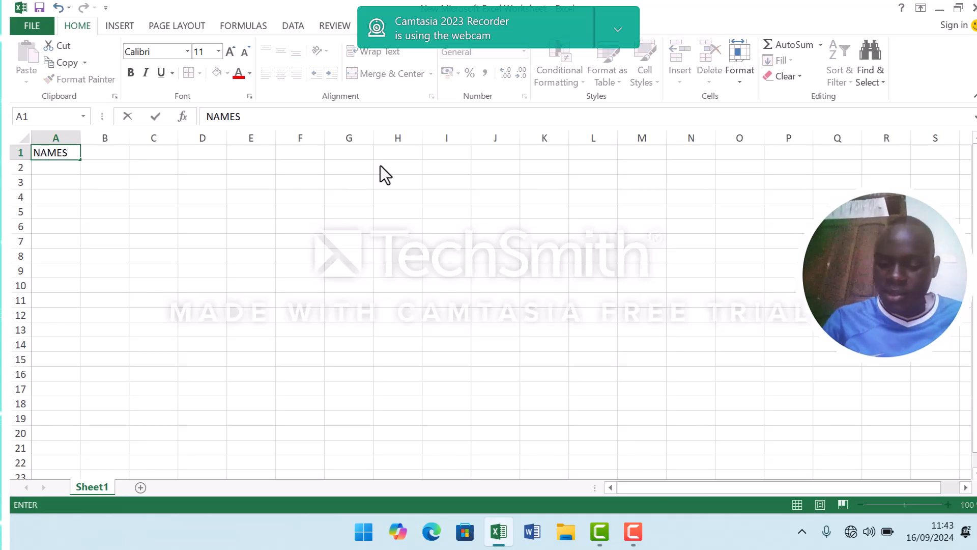
pyautogui.press('Tab')
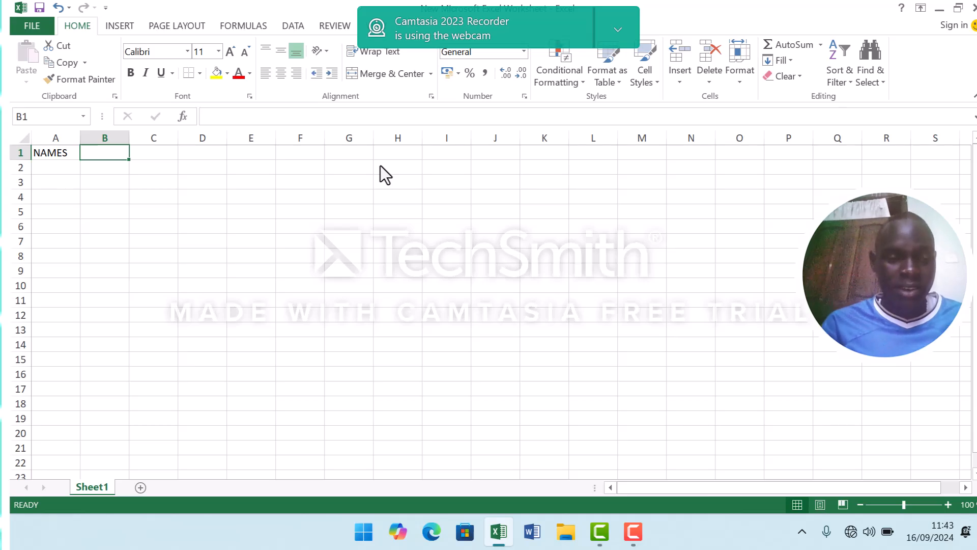
pyautogui.write('SST')
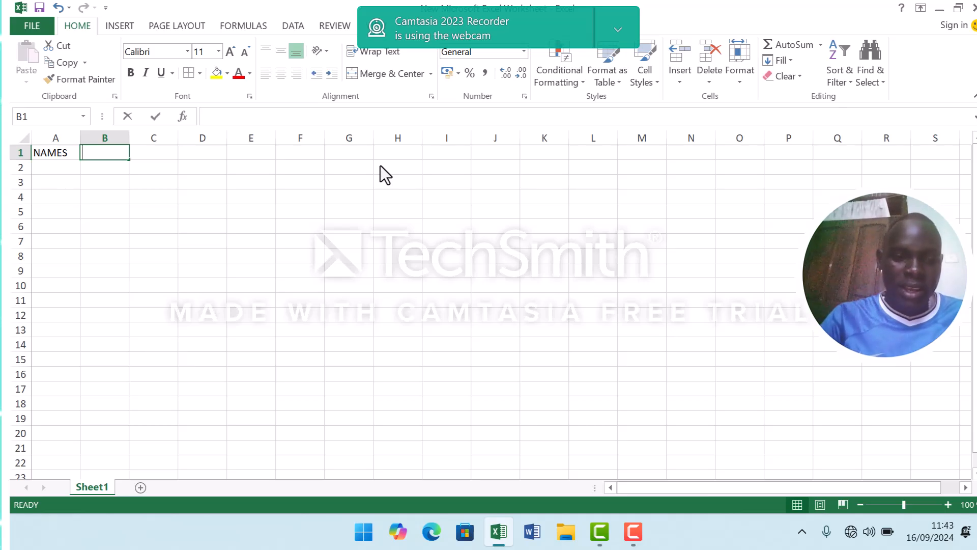
pyautogui.press('Tab')
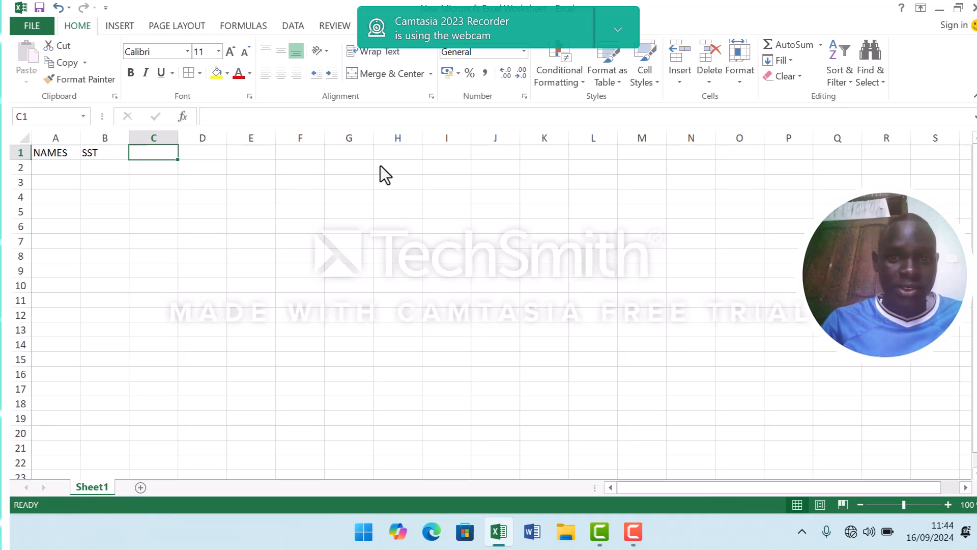
pyautogui.write('SCI')
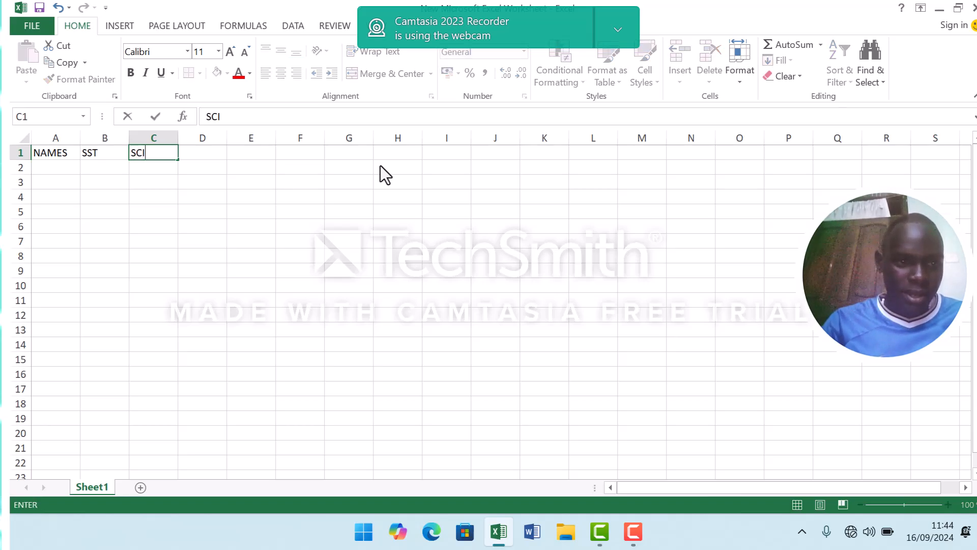
pyautogui.press('Tab')
pyautogui.write('ENG')
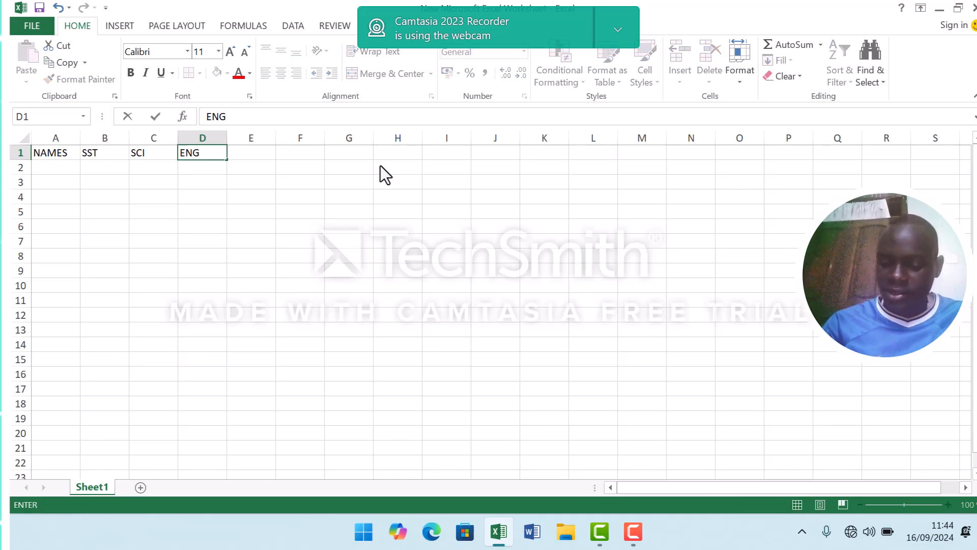
pyautogui.press('Tab')
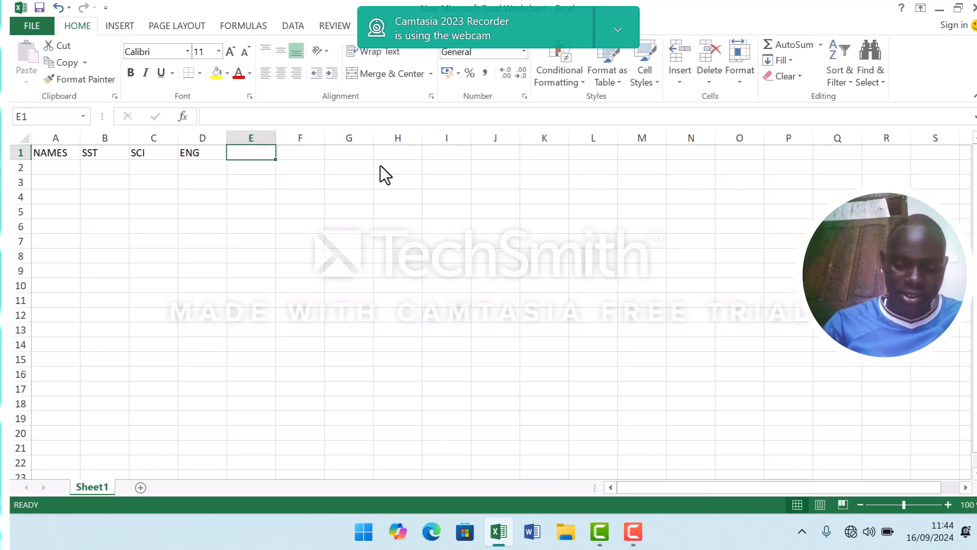
pyautogui.write('MTC')
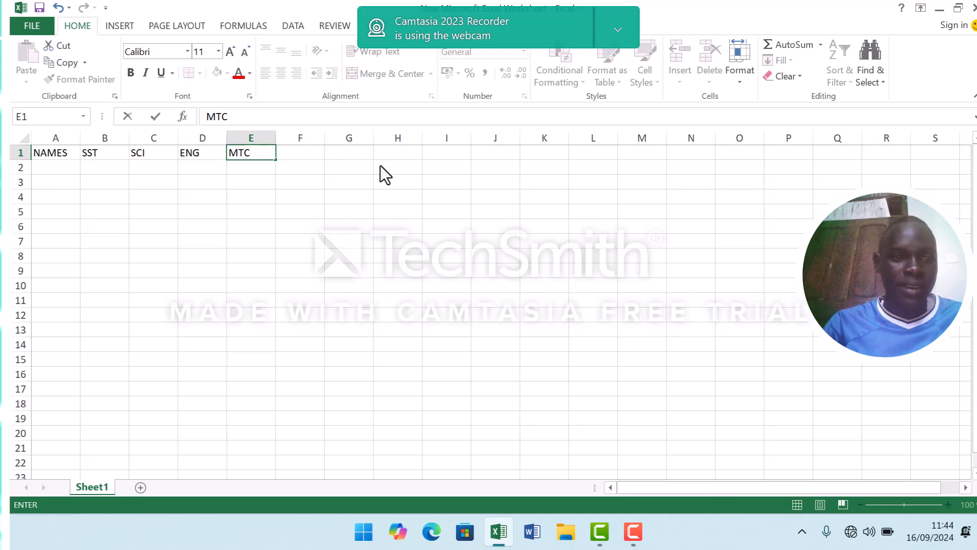
# Enter the first student's full name in cell A2, with only the initials capitalised.
pyautogui.click(60, 168)
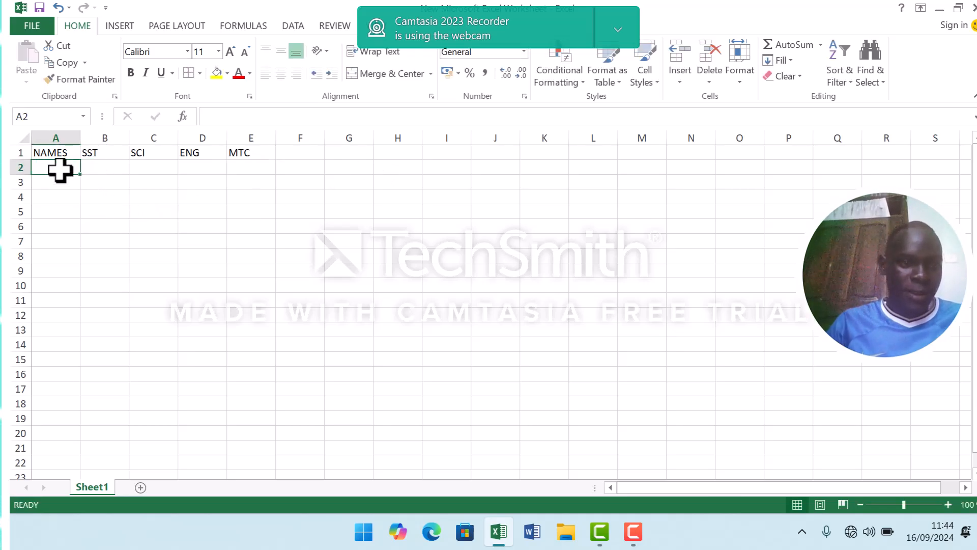
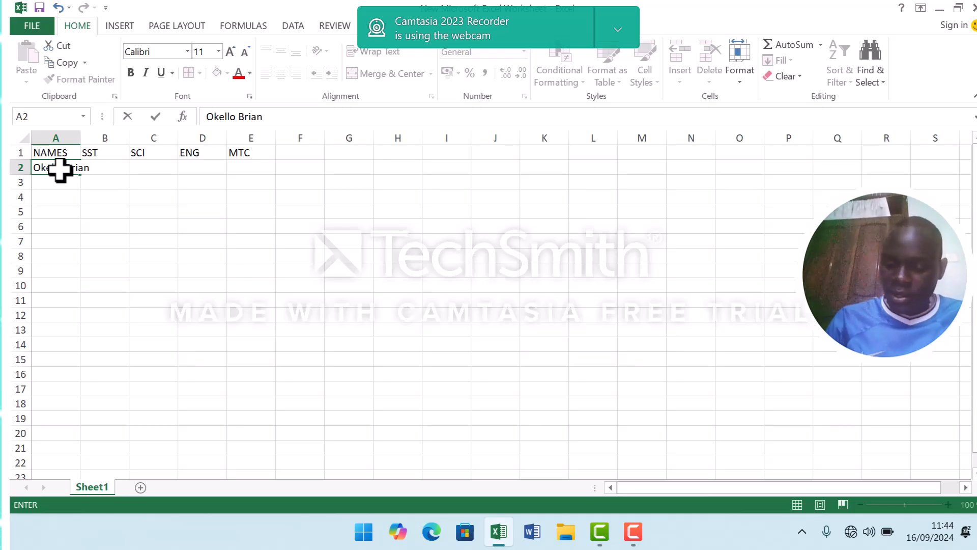
pyautogui.press('Return')
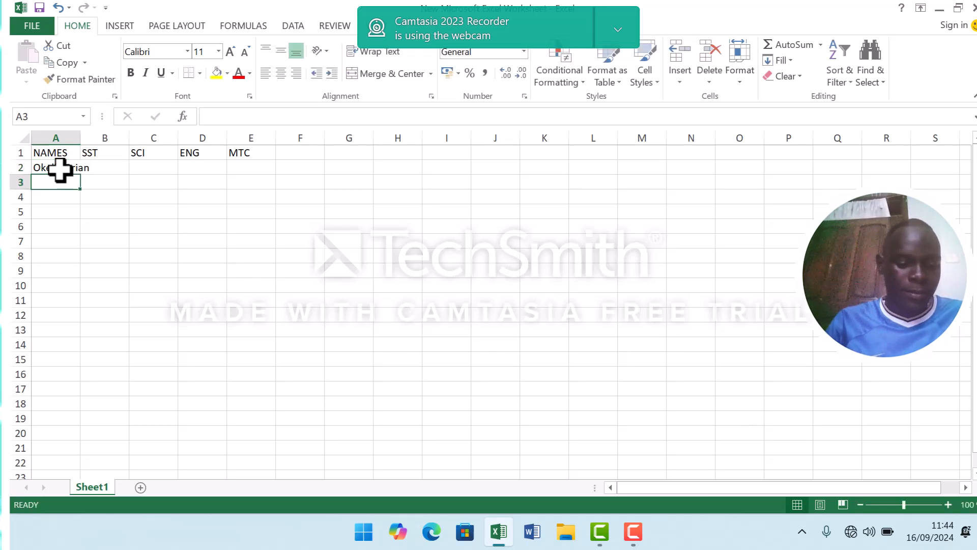
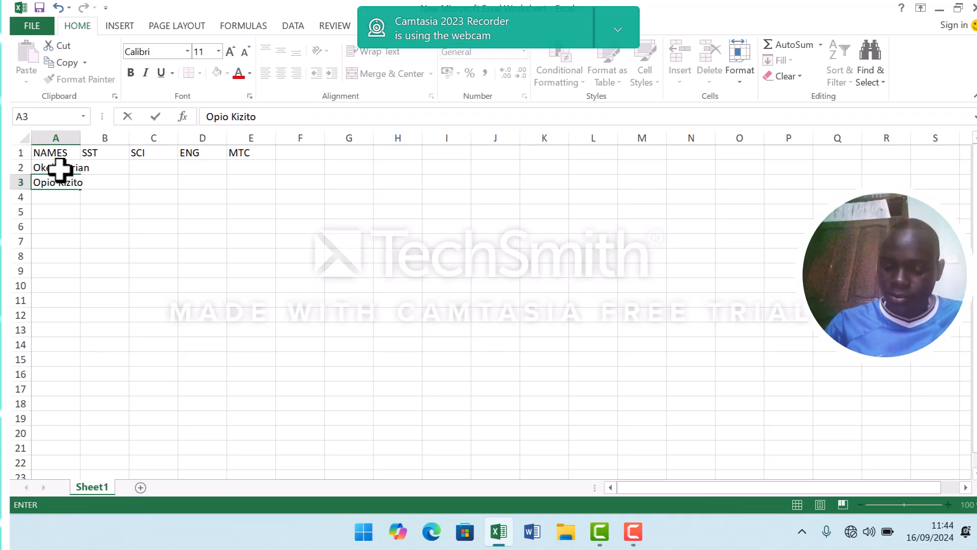
# Enter the second student's full name in cell A3.
pyautogui.press('Return')
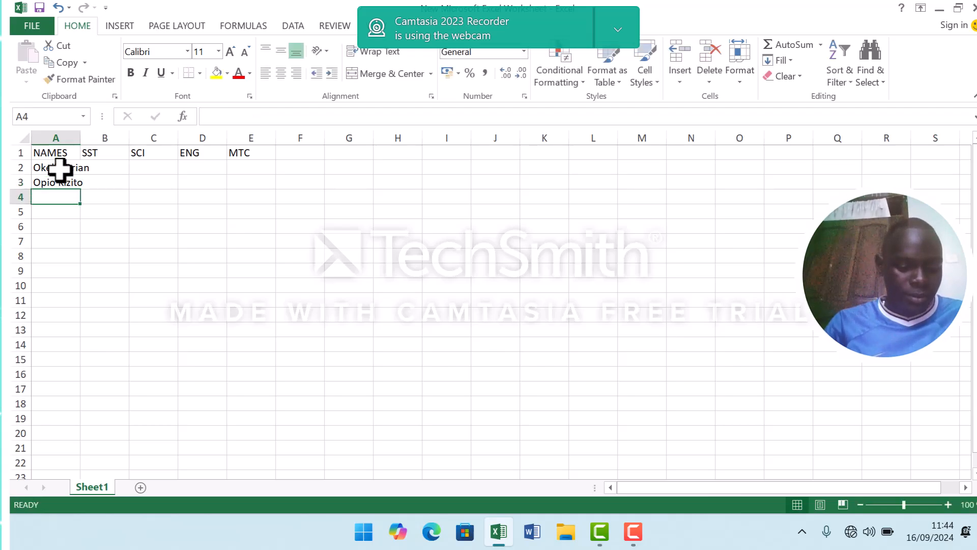
# Enter the third student's full name in cell A4, with the surname in lowercase after its initial capital.
pyautogui.write('OGW')
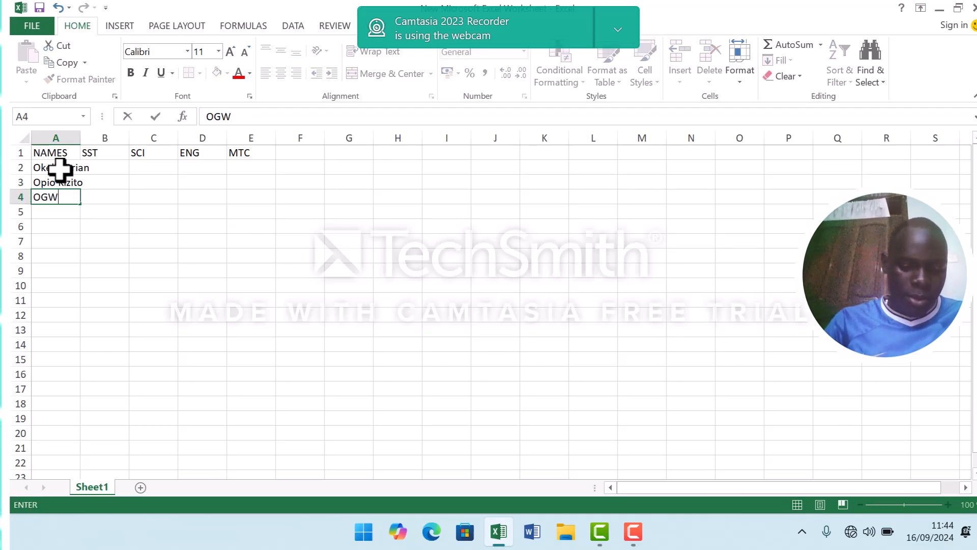
pyautogui.write('ANG')
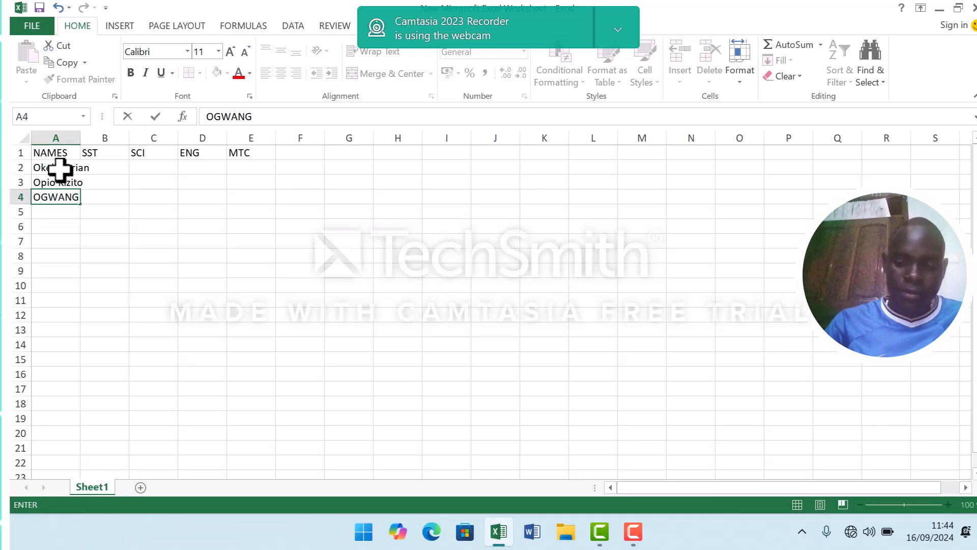
pyautogui.press('BackSpace')
pyautogui.press('BackSpace')
pyautogui.press('BackSpace')
pyautogui.press('BackSpace')
pyautogui.press('BackSpace')
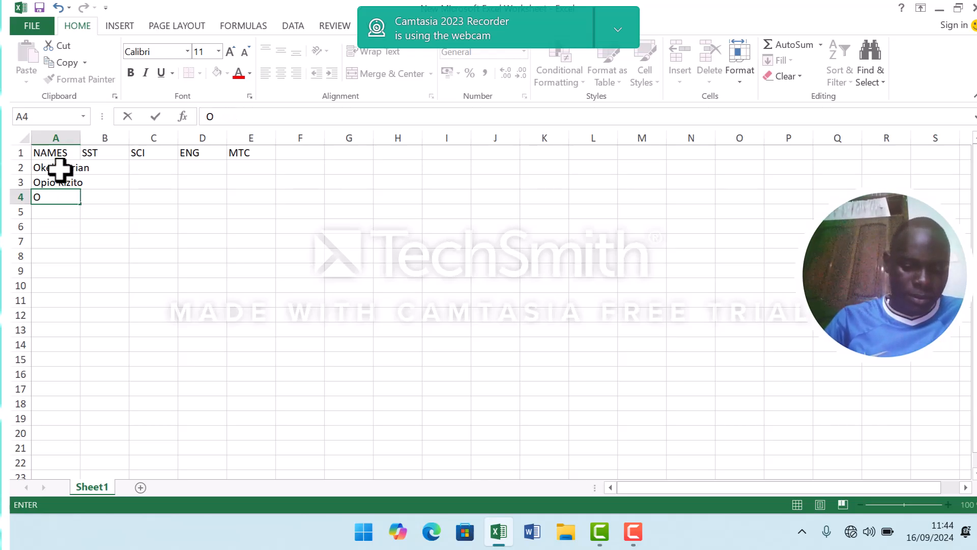
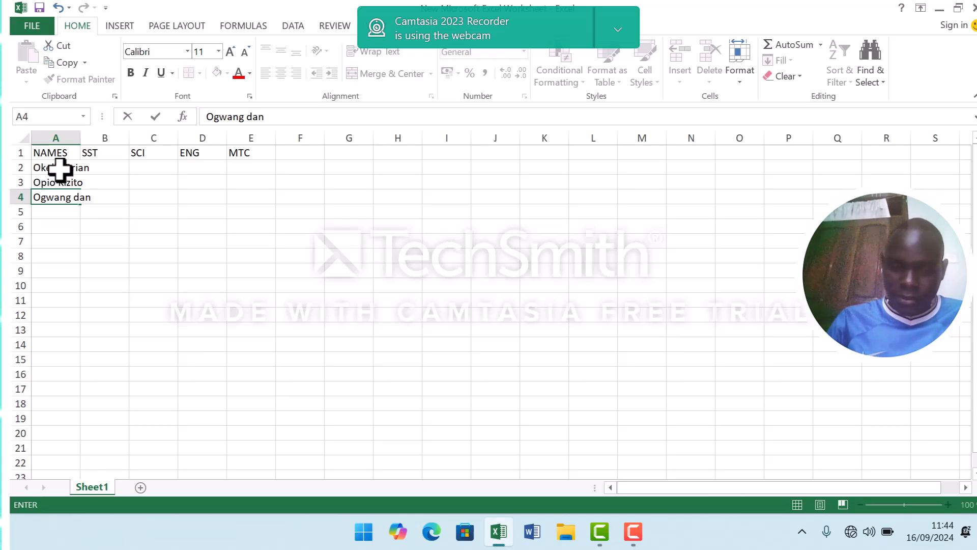
pyautogui.press('Return')
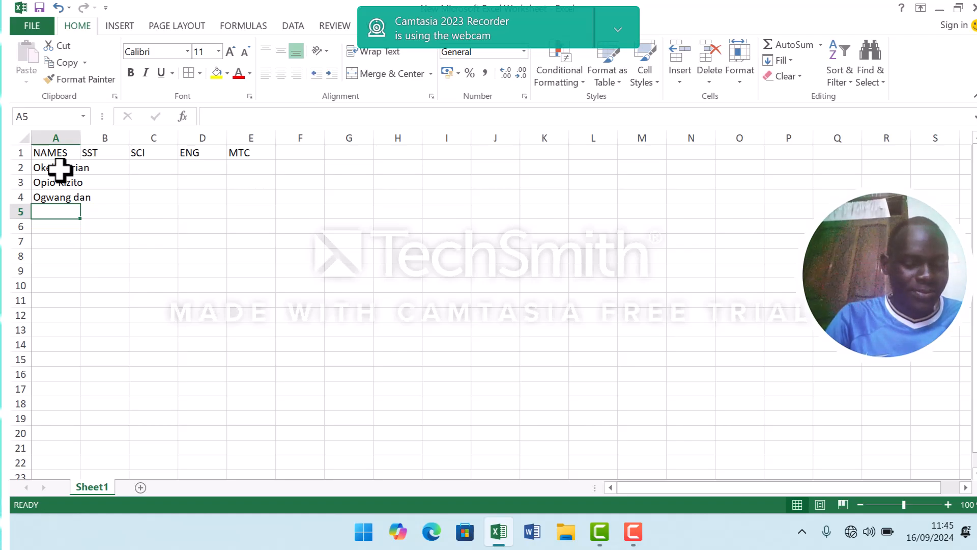
# Enter the fourth student's full name in cell A5, with the initials capitalised.
pyautogui.write('op')
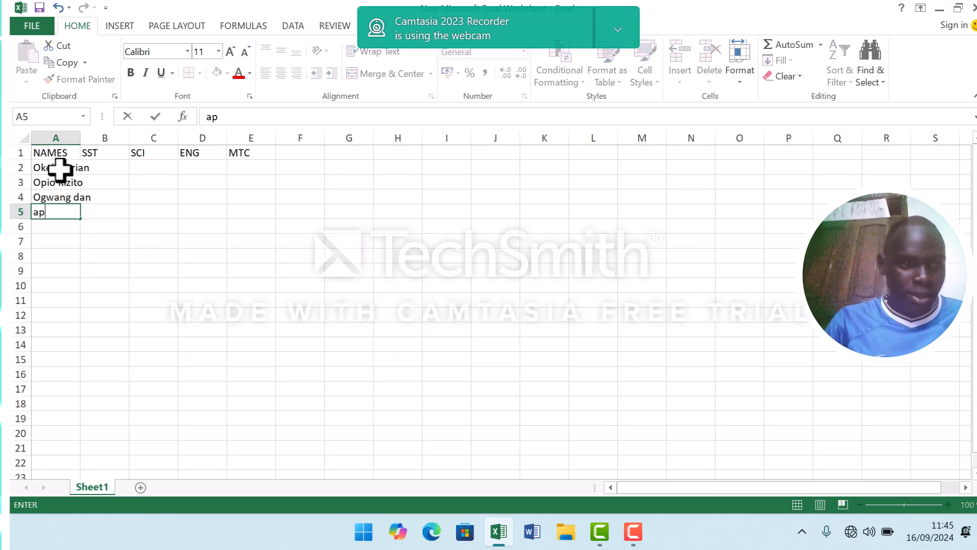
pyautogui.press('BackSpace')
pyautogui.press('BackSpace')
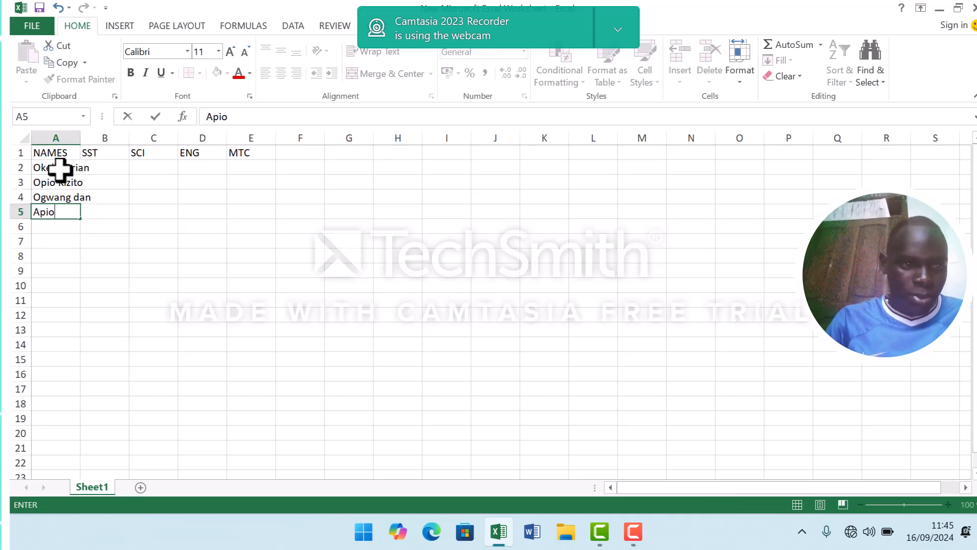
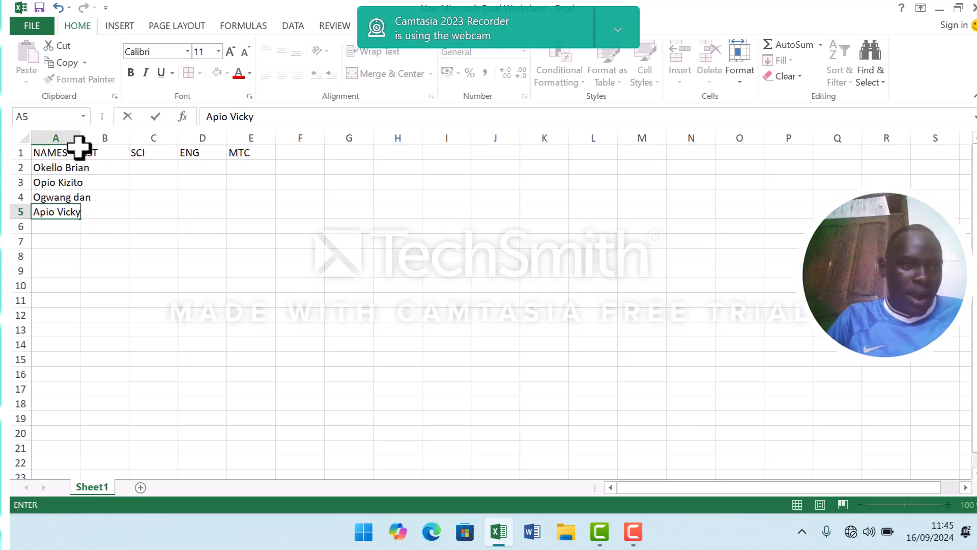
# Widen column A slightly so that the students' full names fit inside it.
pyautogui.click(107, 169)
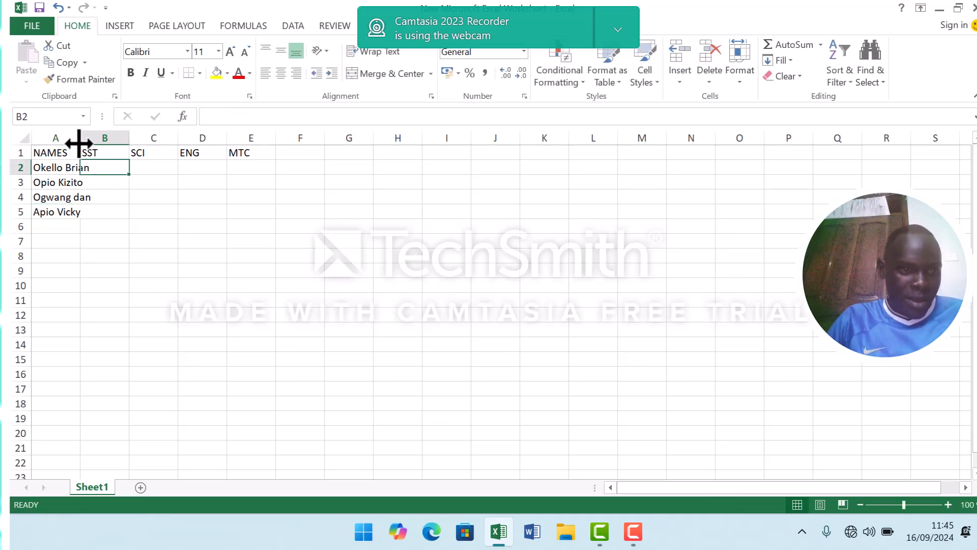
pyautogui.moveTo(81, 144); pyautogui.dragTo(97, 145)
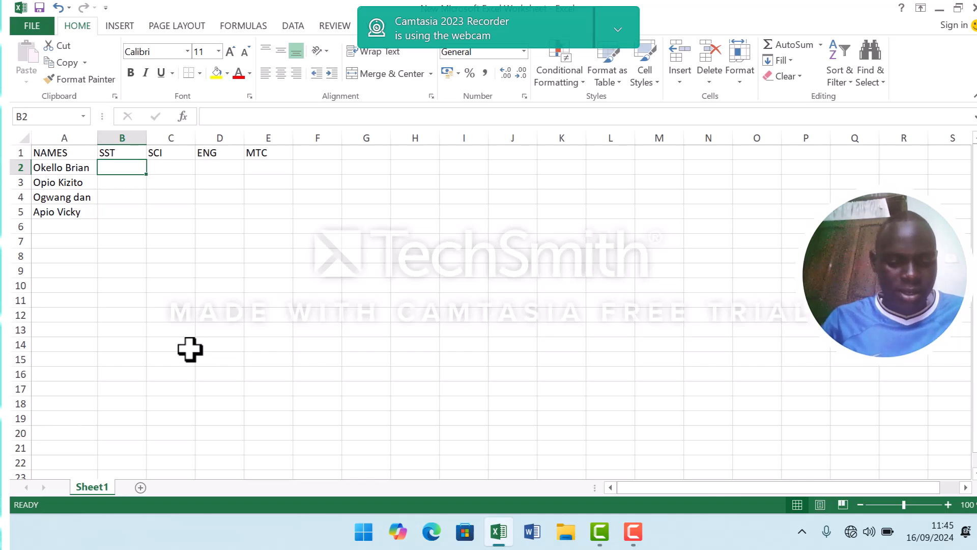
# Enter the first student's marks in row 2: SST 50, SCI 45, ENG 70 and MTC 38.
pyautogui.write('50')
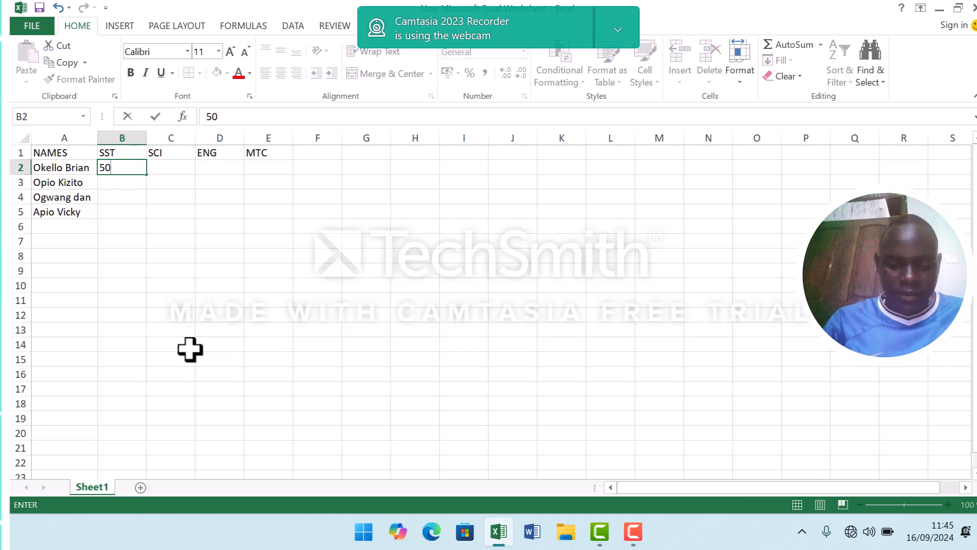
pyautogui.press('Tab')
pyautogui.write('45')
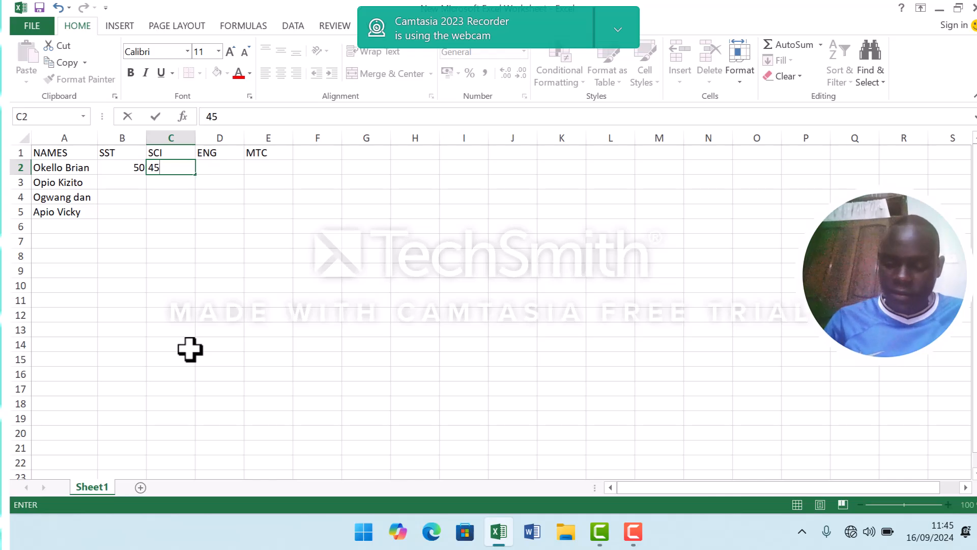
pyautogui.press('Tab')
pyautogui.write('70')
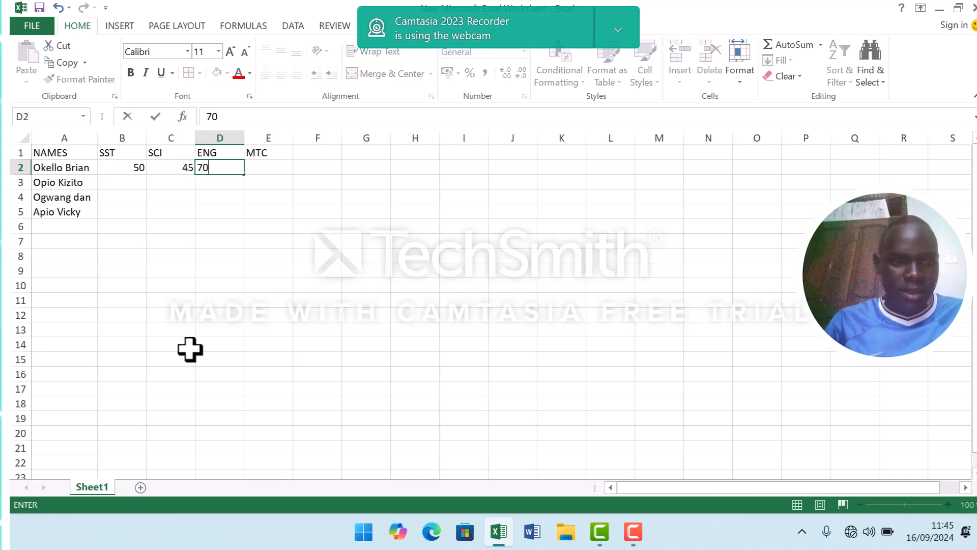
pyautogui.press('Tab')
pyautogui.write('38')
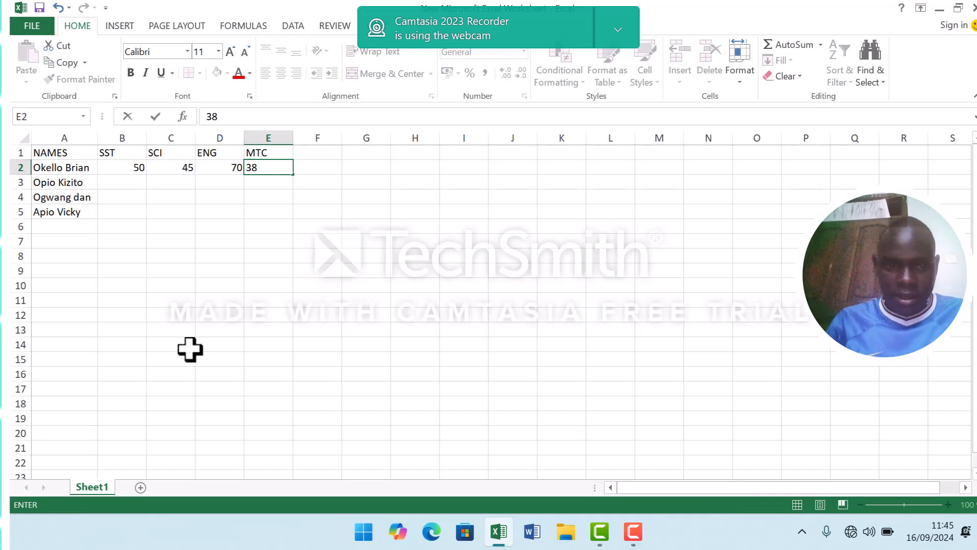
pyautogui.press('Return')
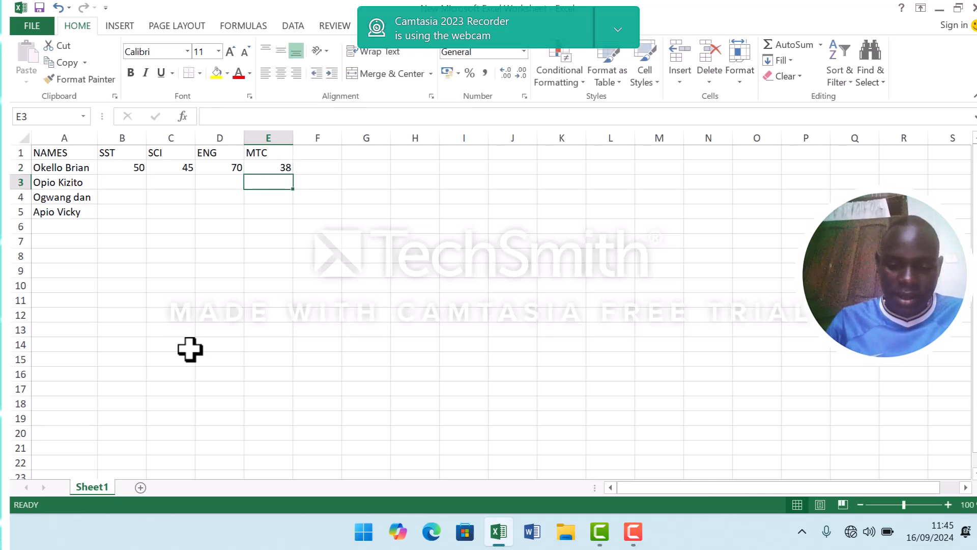
# Enter the second student's marks in row 3: MTC 89, ENG 40, SCI 53 and SST 48.
pyautogui.write('89')
pyautogui.press('Left')
pyautogui.write('40')
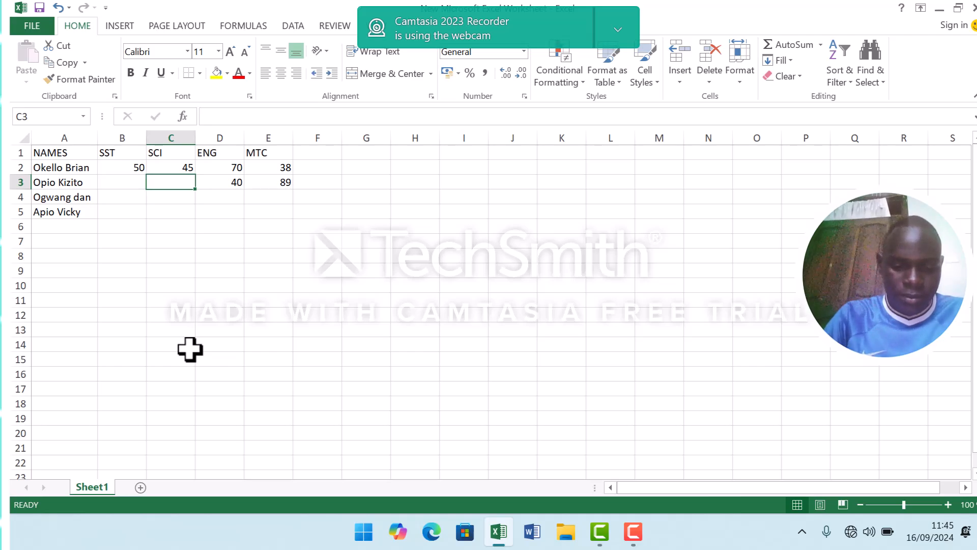
pyautogui.write('53')
pyautogui.press('Left')
pyautogui.write('48')
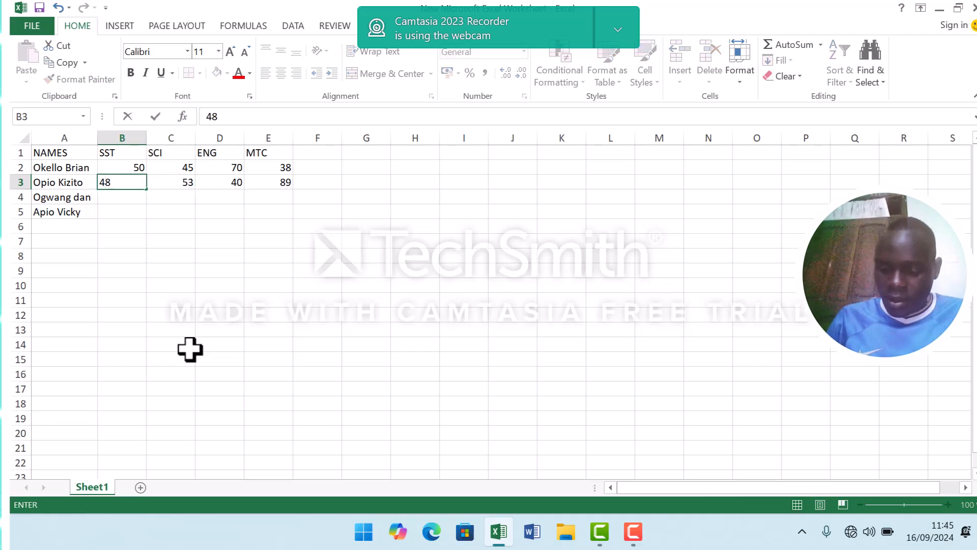
pyautogui.press('Return')
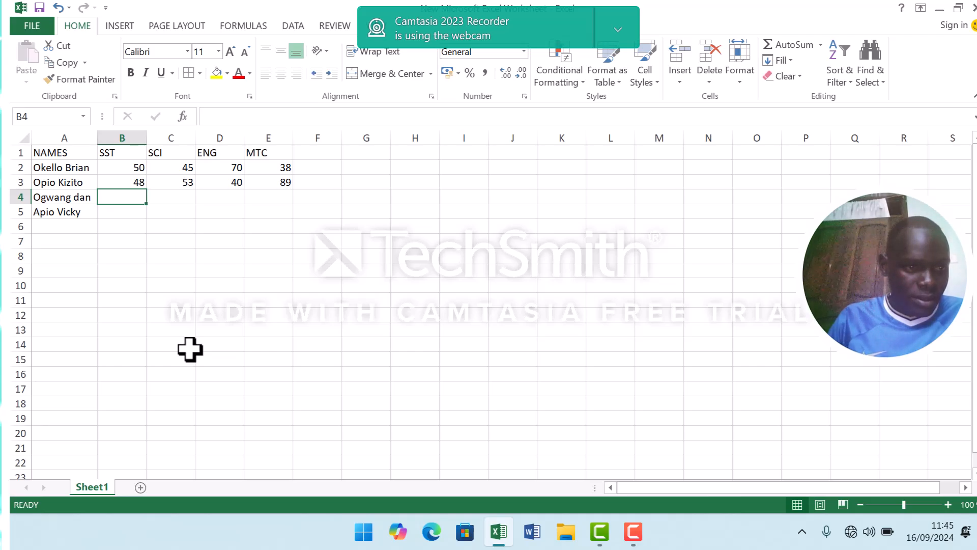
# Enter the third student's marks in row 4: SST 46, SCI 56, ENG 74 and MTC 45.
pyautogui.write('46')
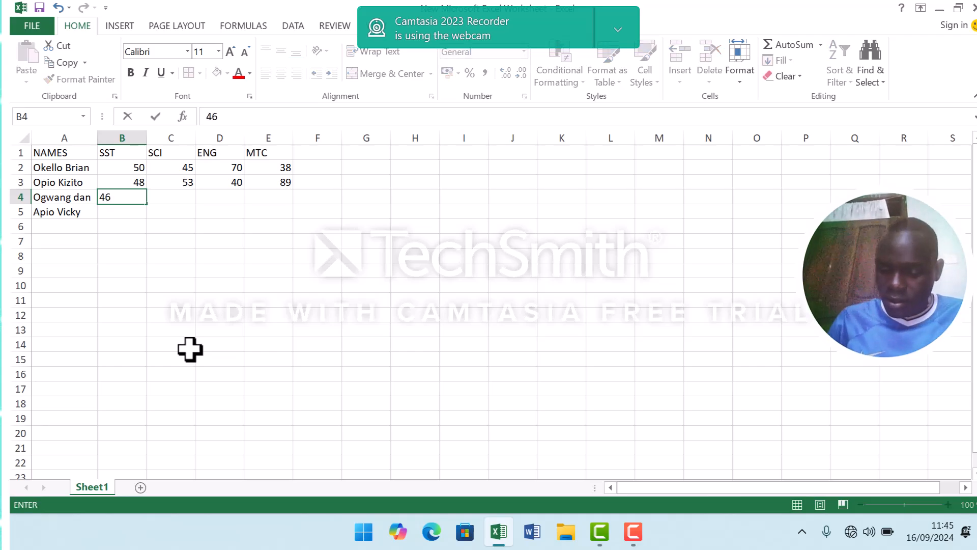
pyautogui.press('Tab')
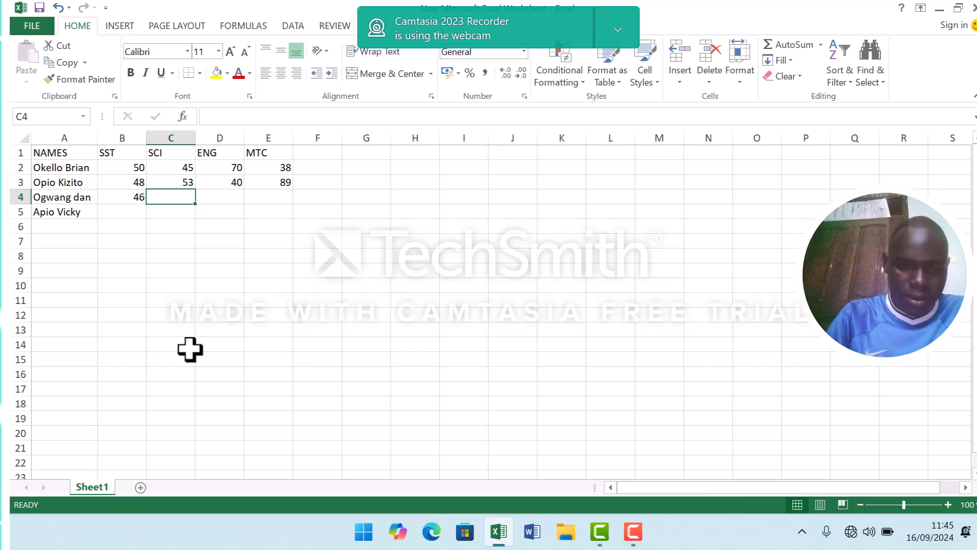
pyautogui.write('56')
pyautogui.press('Tab')
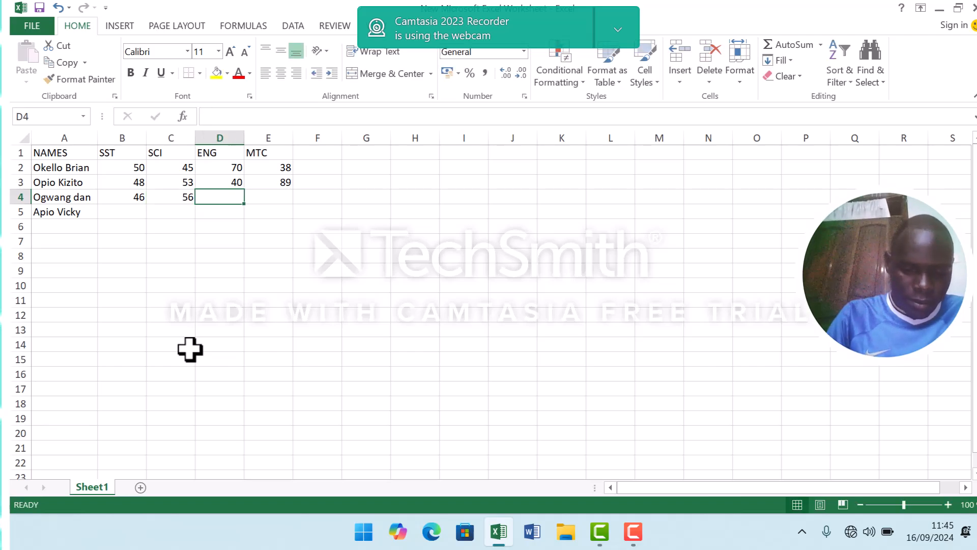
pyautogui.write('74')
pyautogui.press('Tab')
pyautogui.write('45')
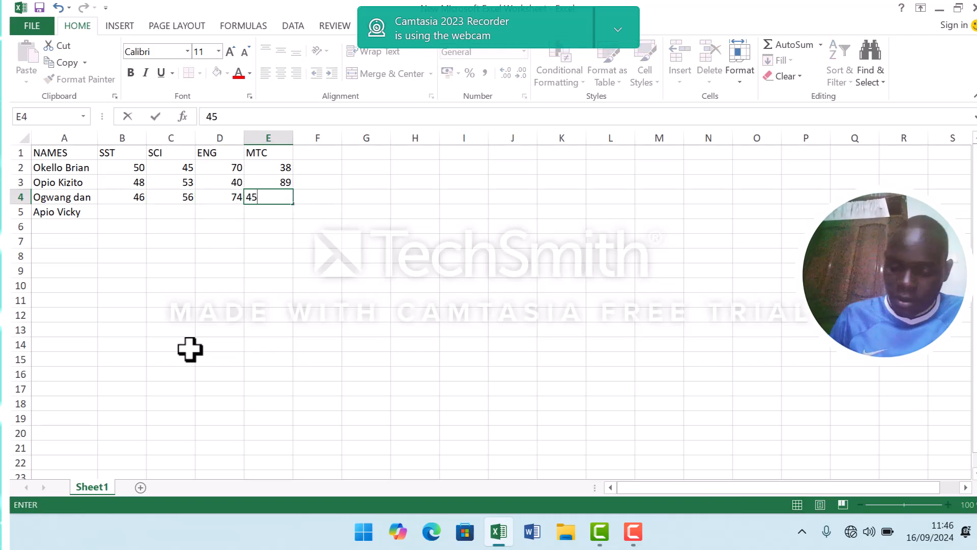
pyautogui.press('Return')
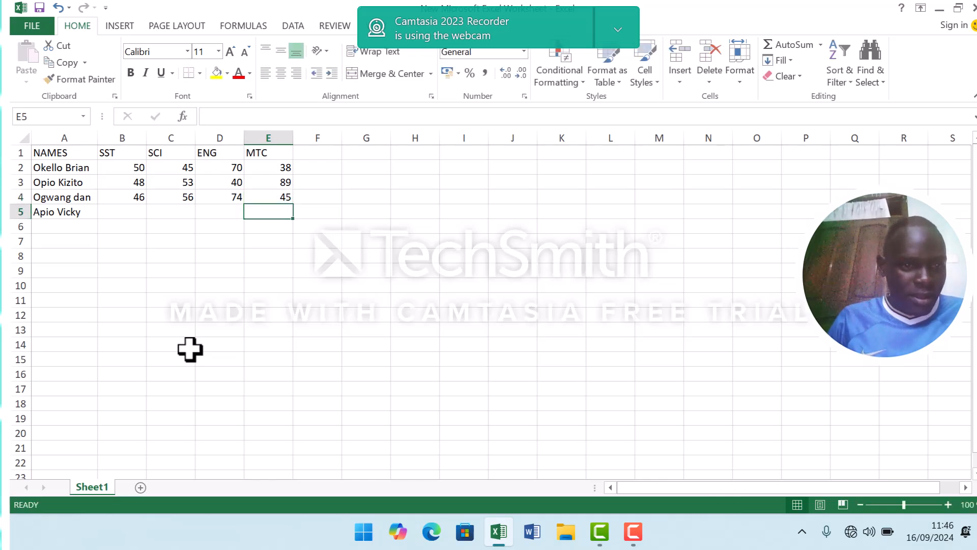
# Enter the fourth student's marks in row 5: MTC 89, ENG 88, SCI 67 and SST 45.
pyautogui.write('89')
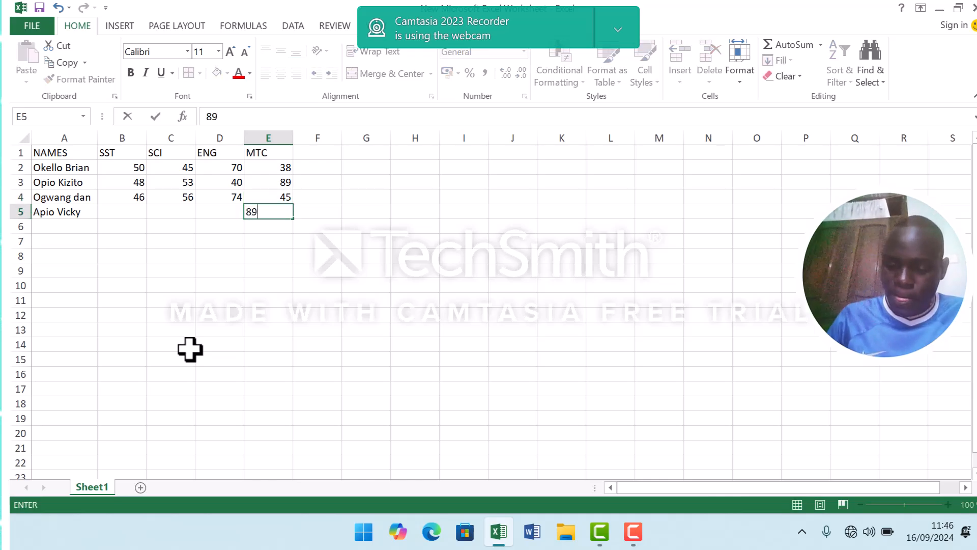
pyautogui.press('Left')
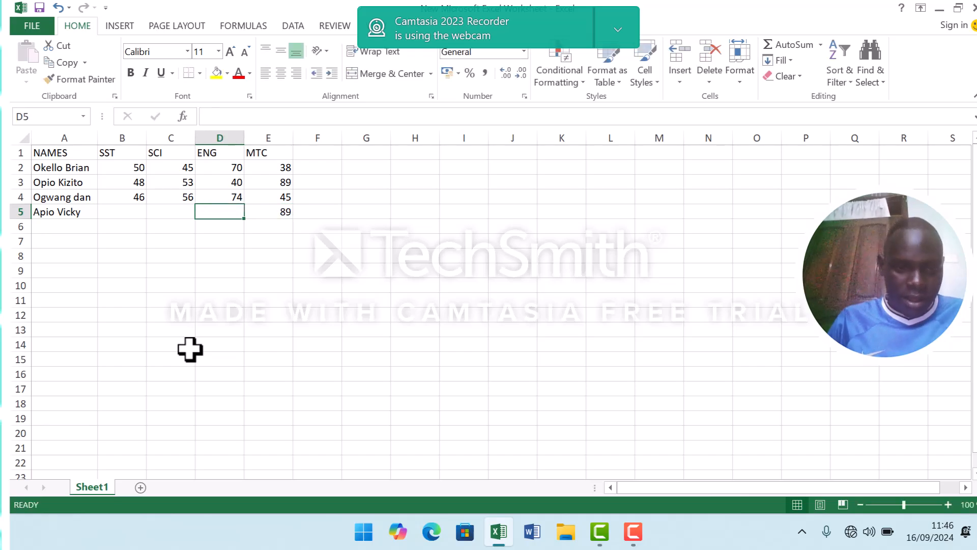
pyautogui.write('88')
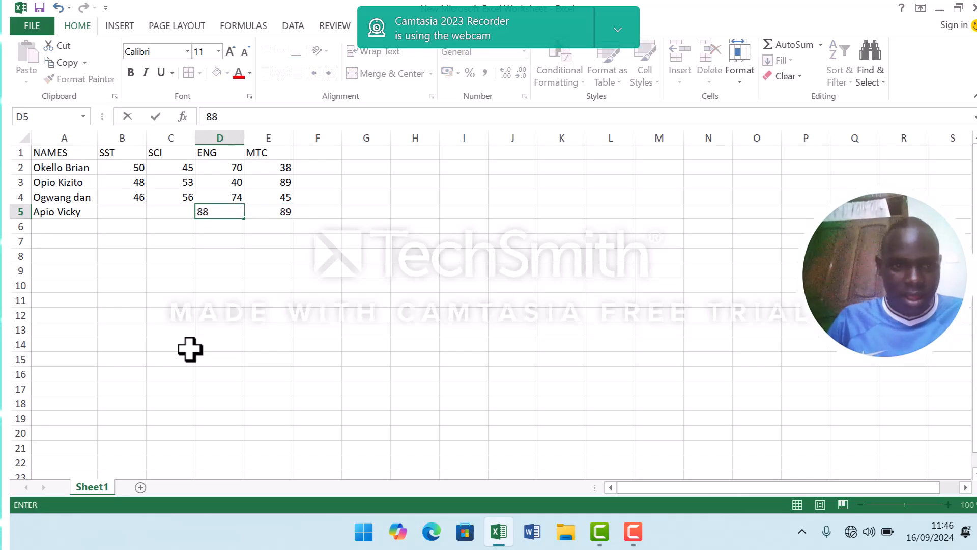
pyautogui.press('Left')
pyautogui.write('67')
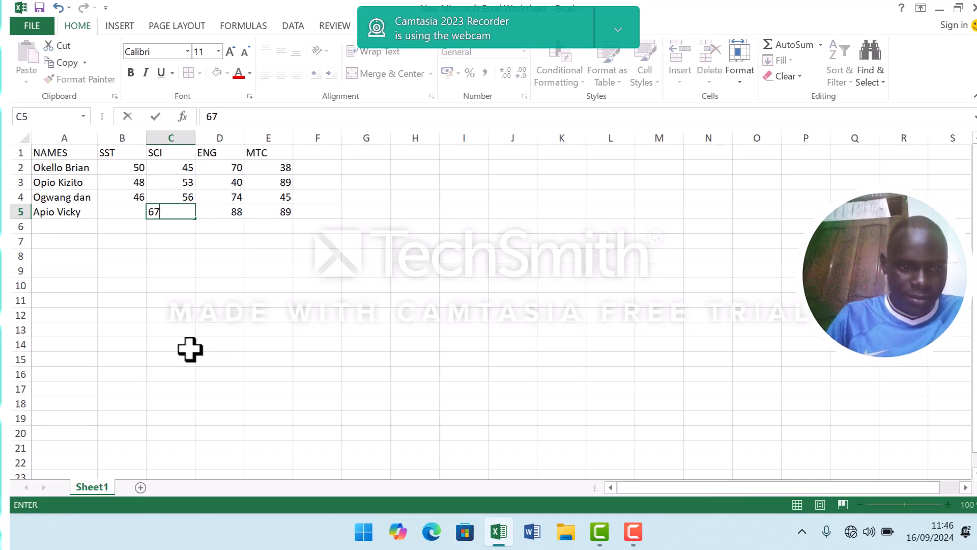
pyautogui.press('Left')
pyautogui.write('45')
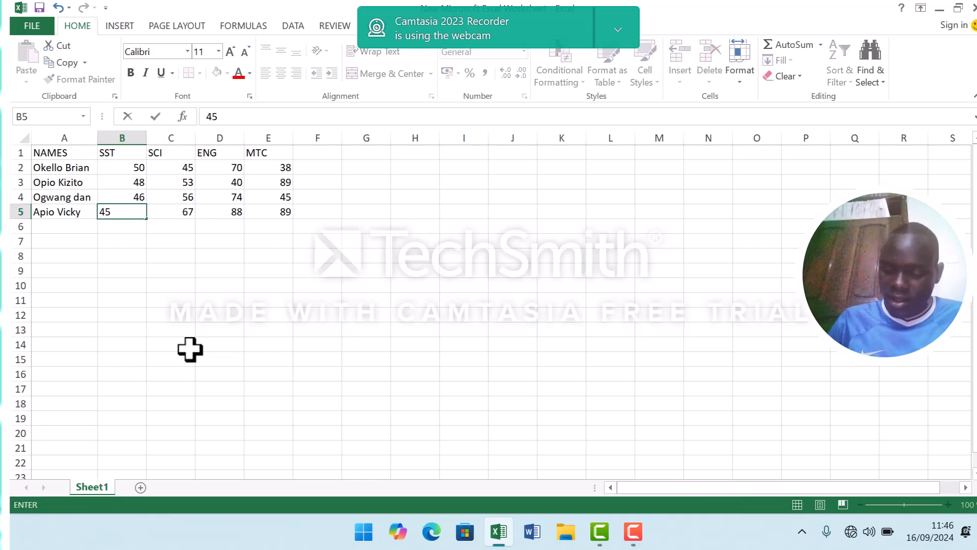
pyautogui.press('Return')
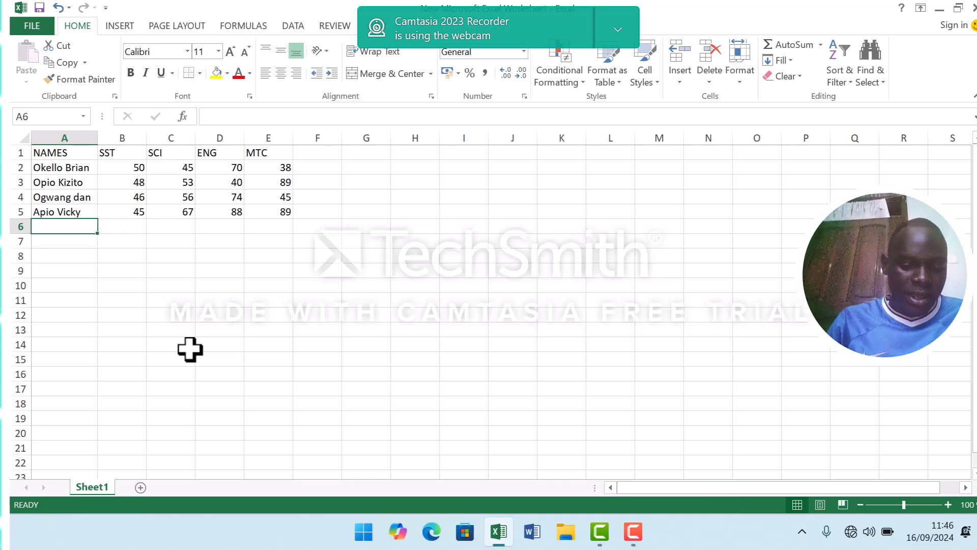
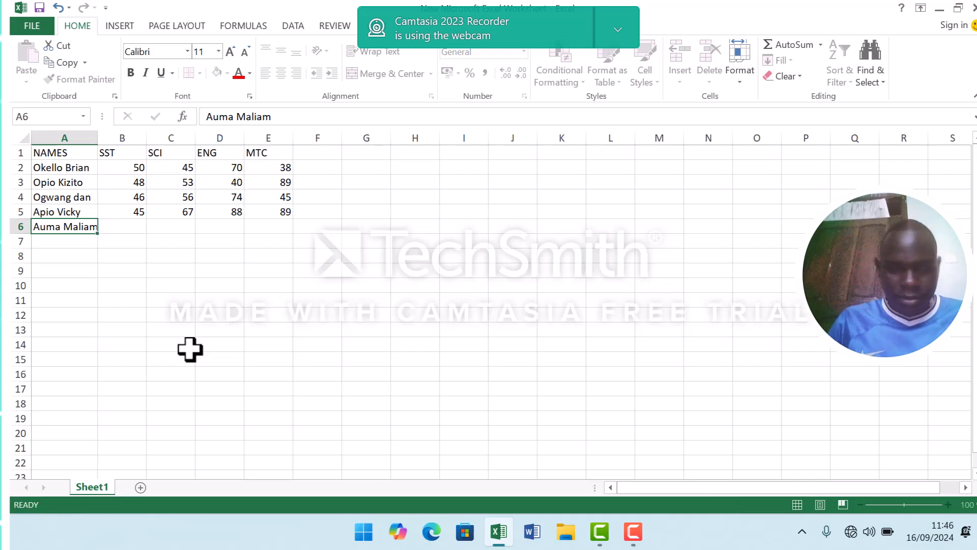
# Enter a fifth student's full name in cell A6, with the initials capitalised.
pyautogui.press('Tab')
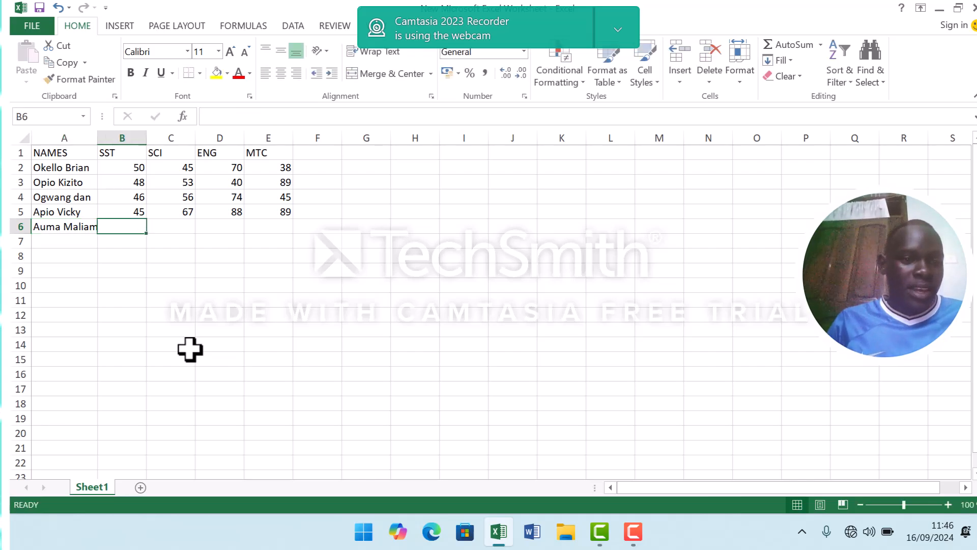
# Enter the fifth student's marks in row 6: SST 34, SCI 57, ENG 35 and MTC 60.
pyautogui.write('34')
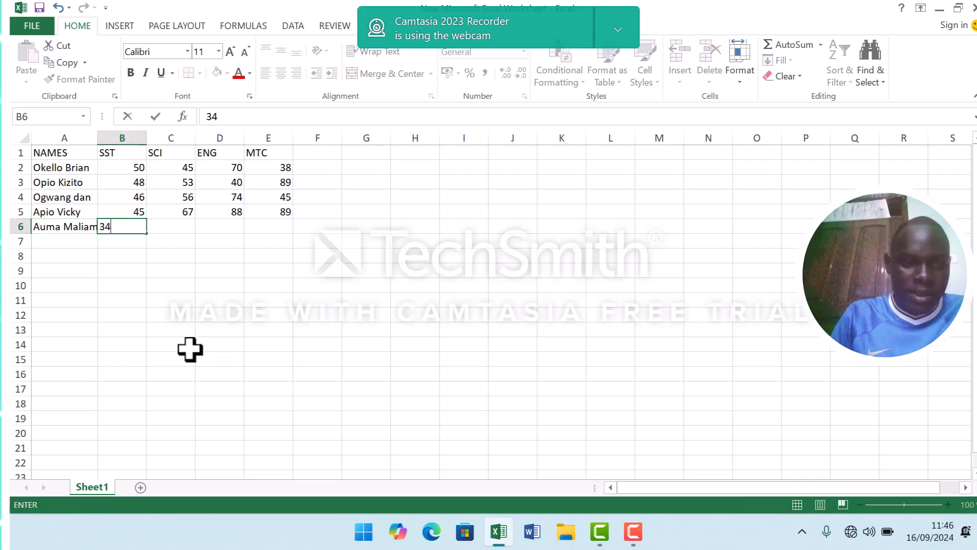
pyautogui.press('Tab')
pyautogui.write('57')
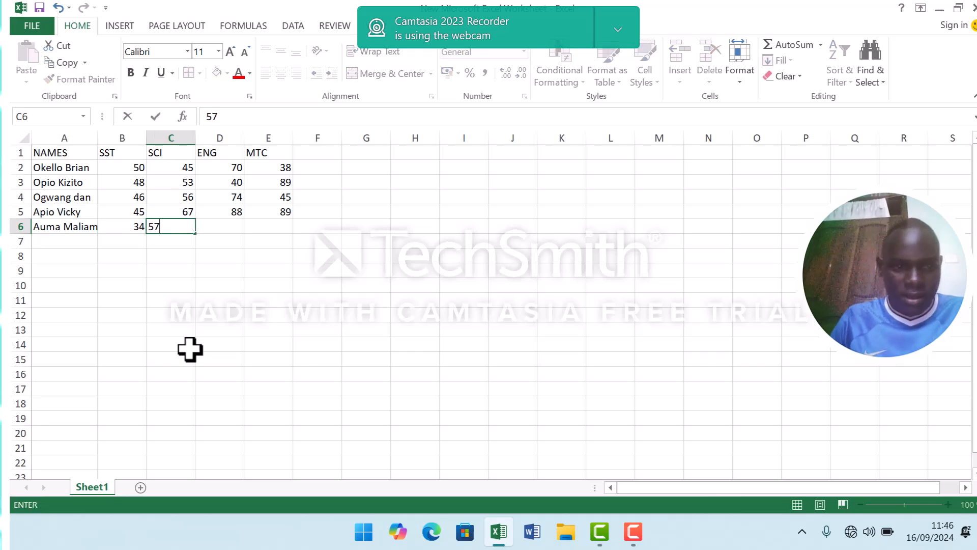
pyautogui.press('Tab')
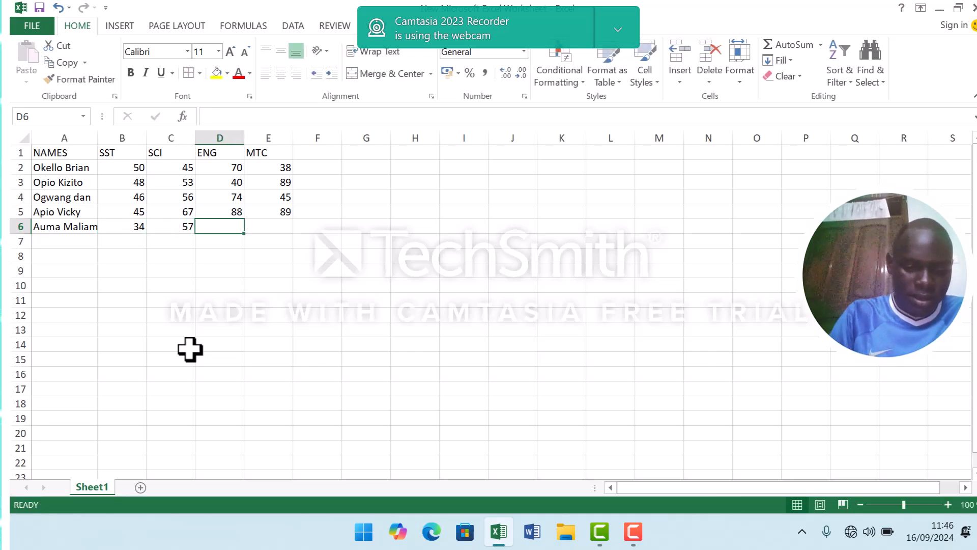
pyautogui.write('35')
pyautogui.press('Tab')
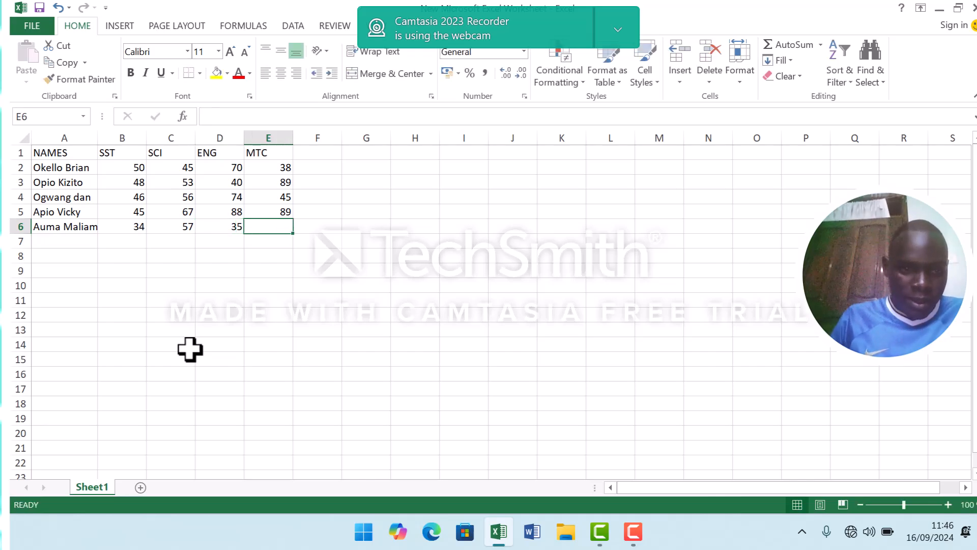
pyautogui.write('60')
pyautogui.hotkey('ctrl', 'Return')
# Add the heading TOTAL MARKS in cell F1 and widen column F so that the whole heading fits.
pyautogui.press('Up')
pyautogui.press('Up')
pyautogui.press('Up')
pyautogui.press('Up')
pyautogui.press('Up')
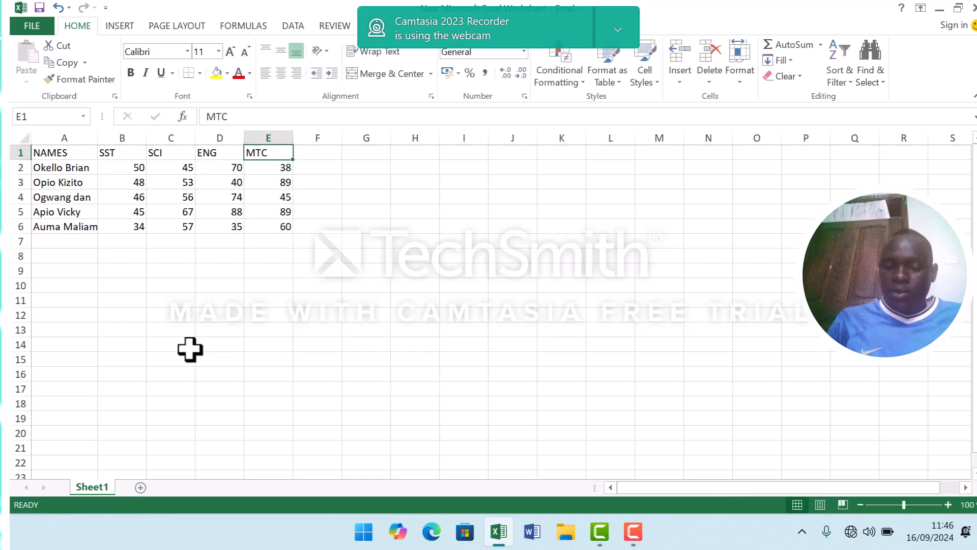
pyautogui.press('Right')
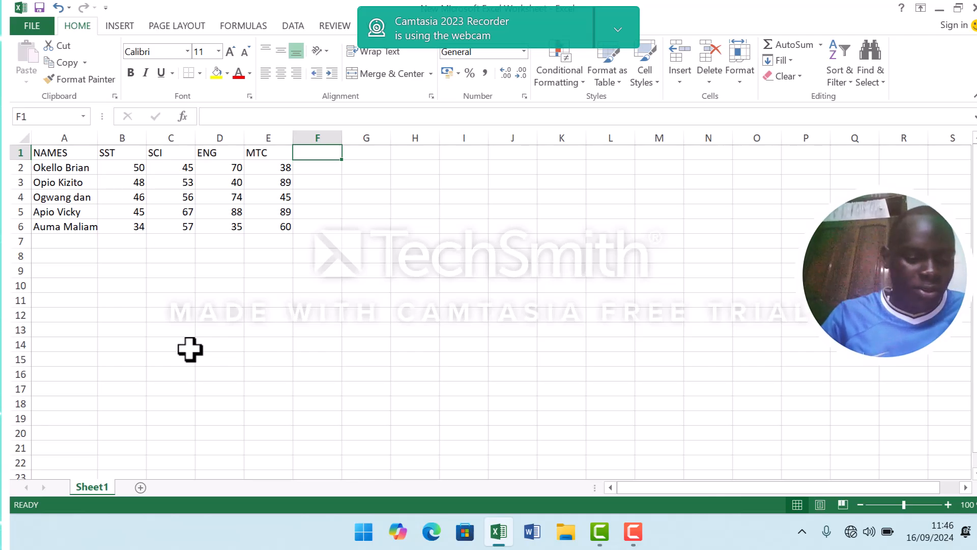
pyautogui.press('Right')
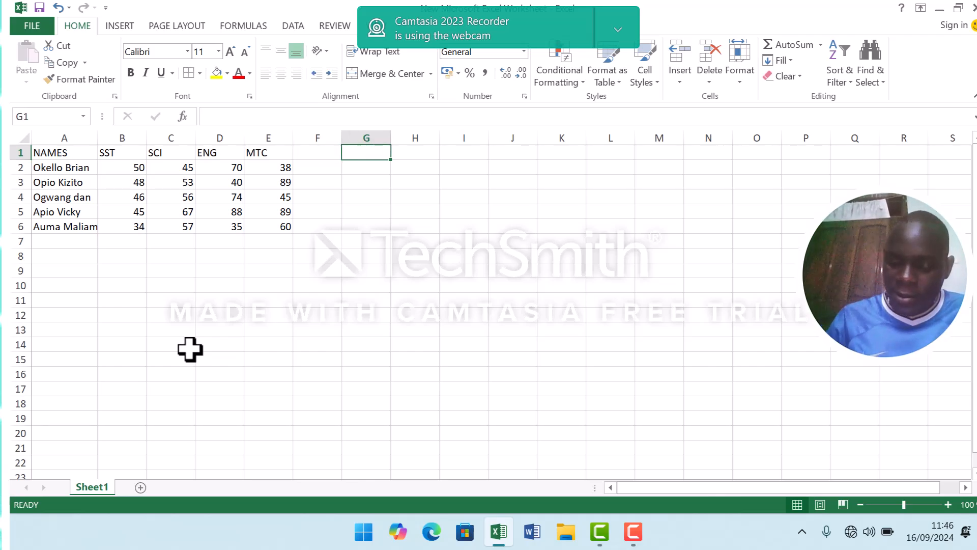
pyautogui.press('Left')
pyautogui.write('TOTAL MARKS')
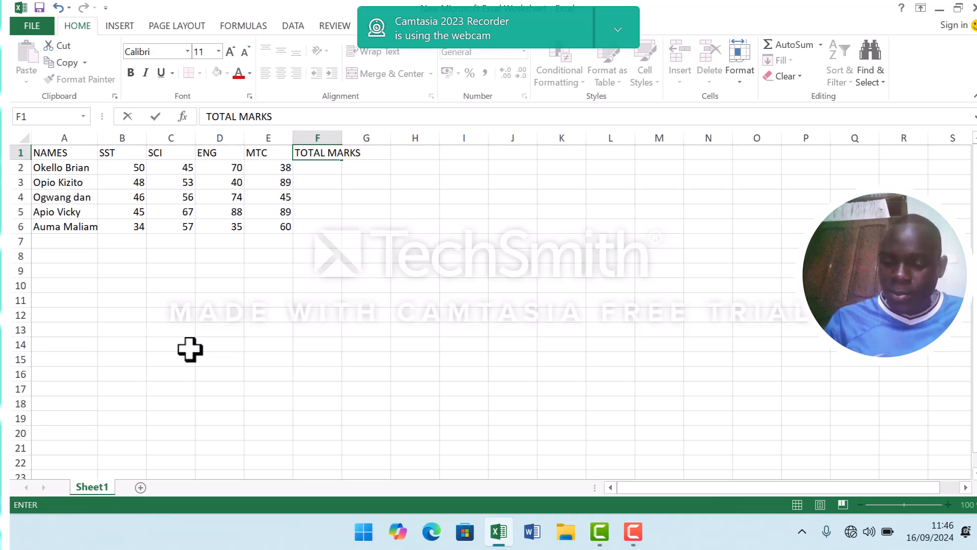
pyautogui.press('Tab')
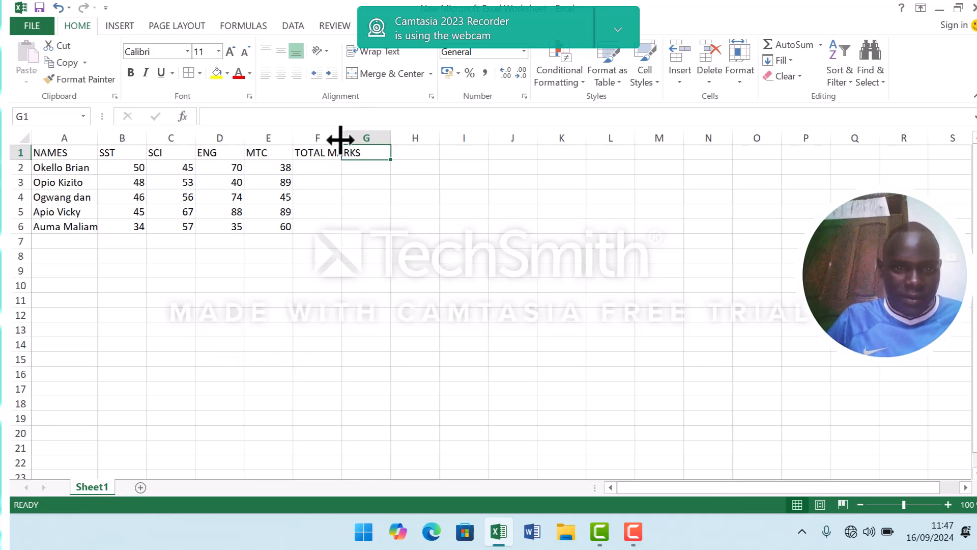
pyautogui.moveTo(341, 142); pyautogui.dragTo(366, 145)
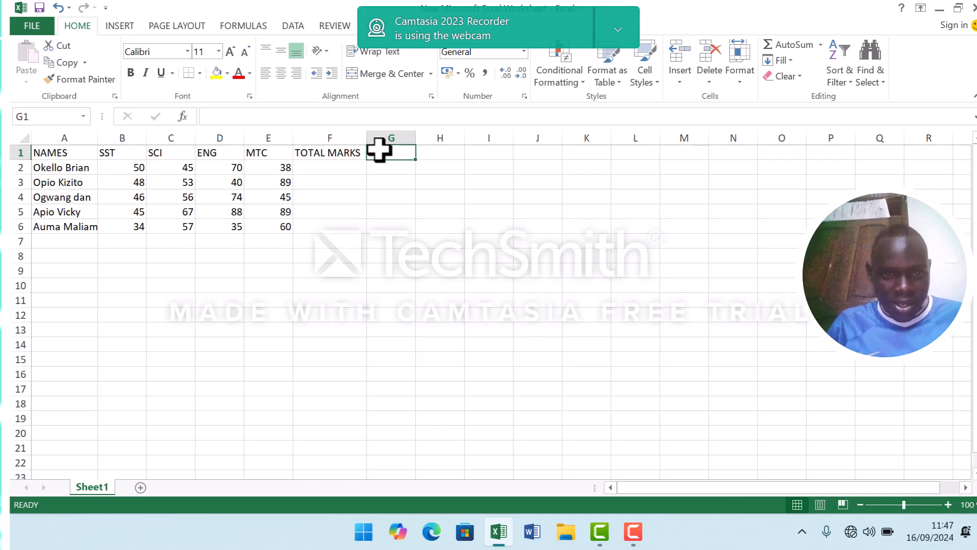
# Add the heading AVERAGE MARKS in cell G1 and widen column G so that the whole heading fits.
pyautogui.write('AVR')
pyautogui.press('BackSpace')
pyautogui.write('E')
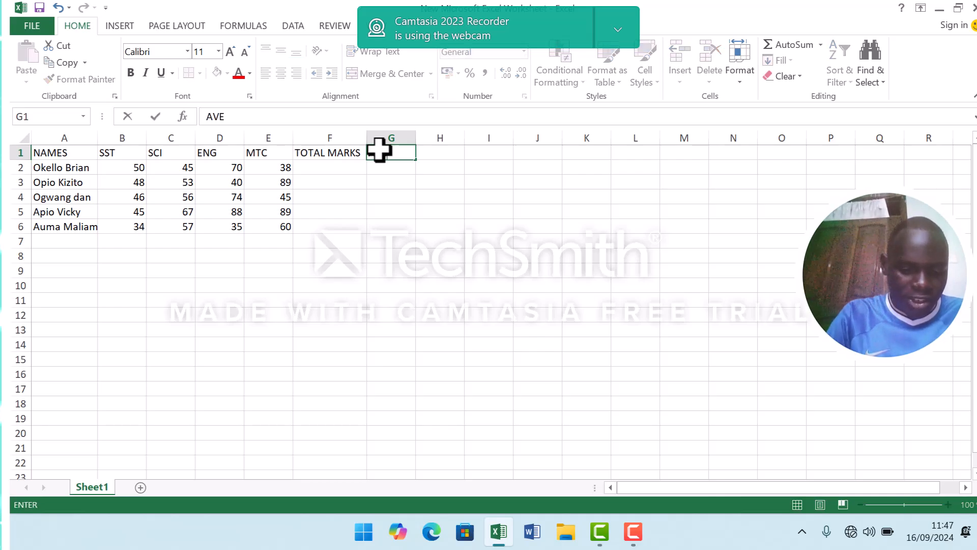
pyautogui.write('RAGE')
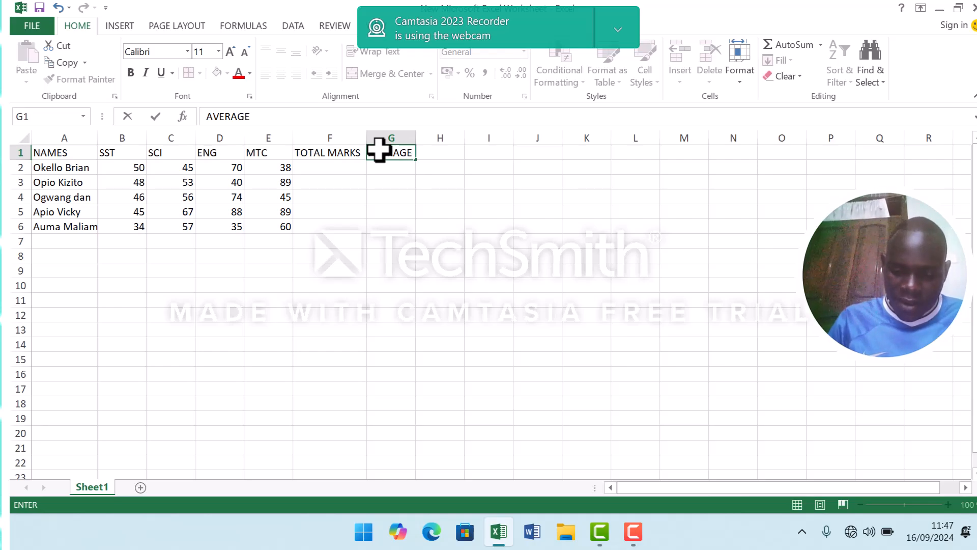
pyautogui.write(' MARKS')
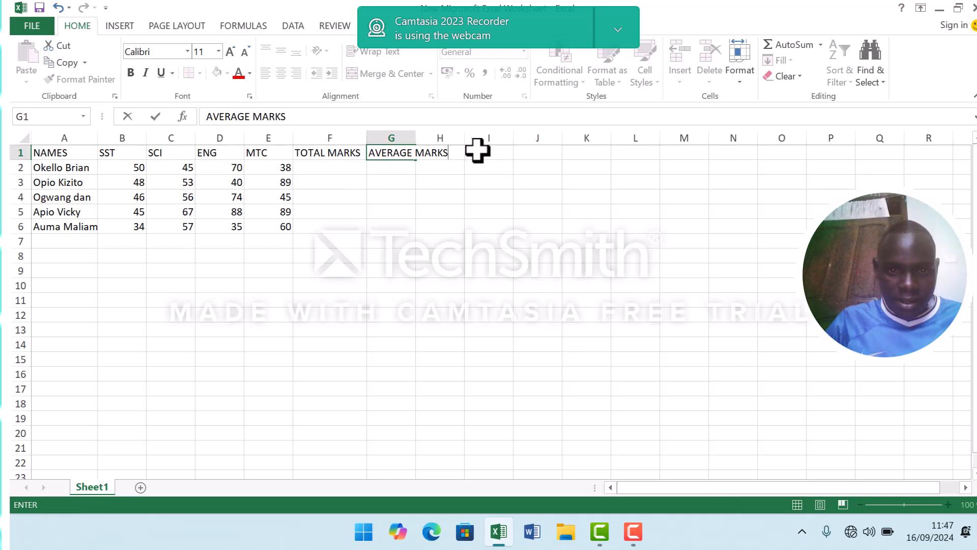
pyautogui.click(460, 158)
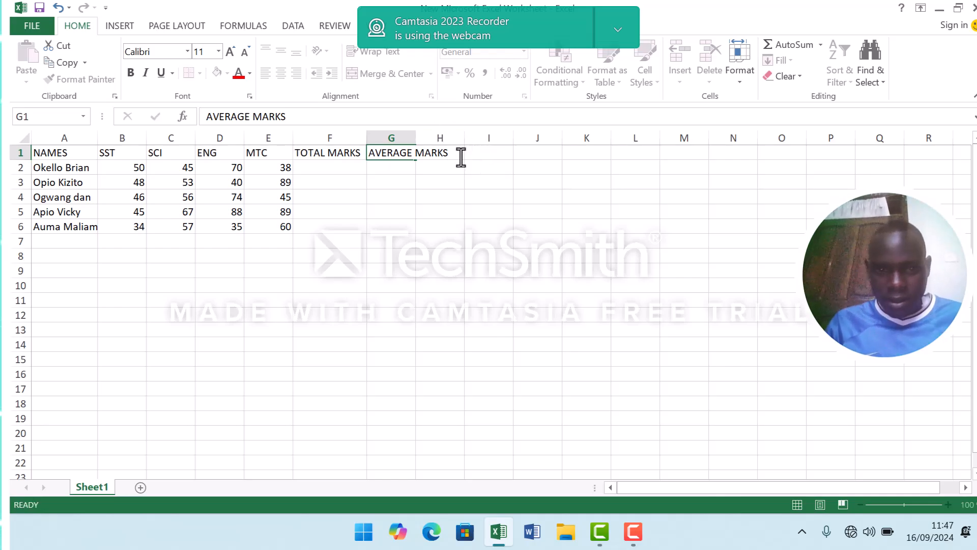
pyautogui.moveTo(414, 137); pyautogui.dragTo(464, 142)
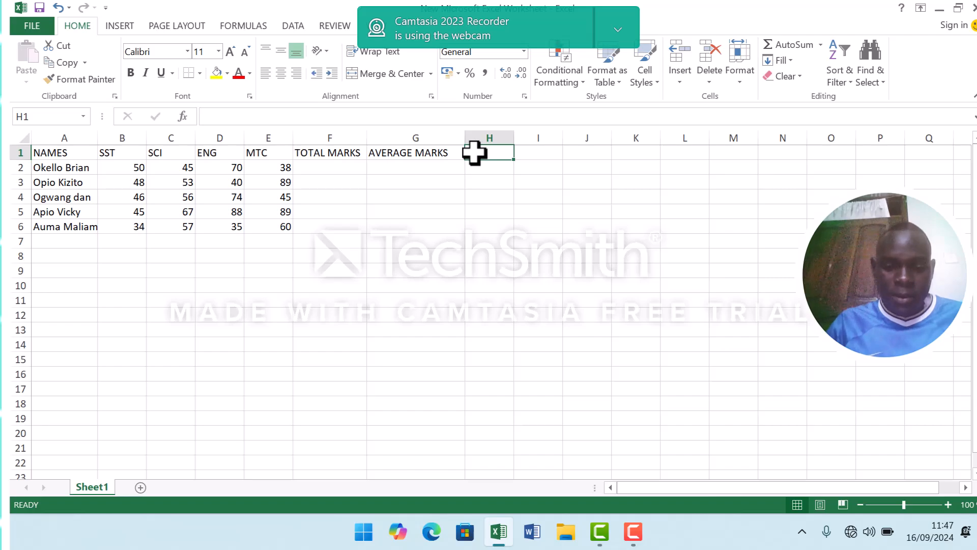
# Add the headings POSITION in cell H1 and COMMENTS in cell I1, widening column H slightly.
pyautogui.write('PO')
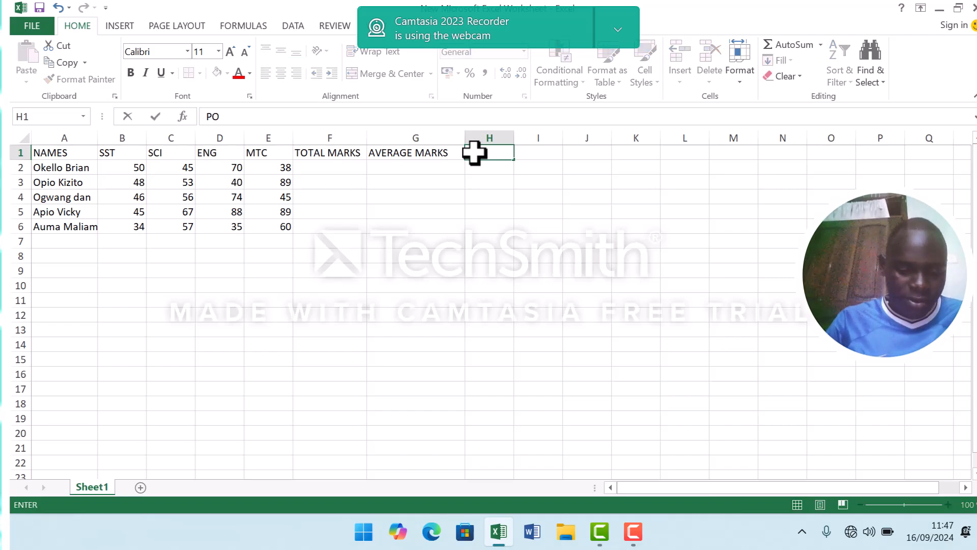
pyautogui.write('SITI')
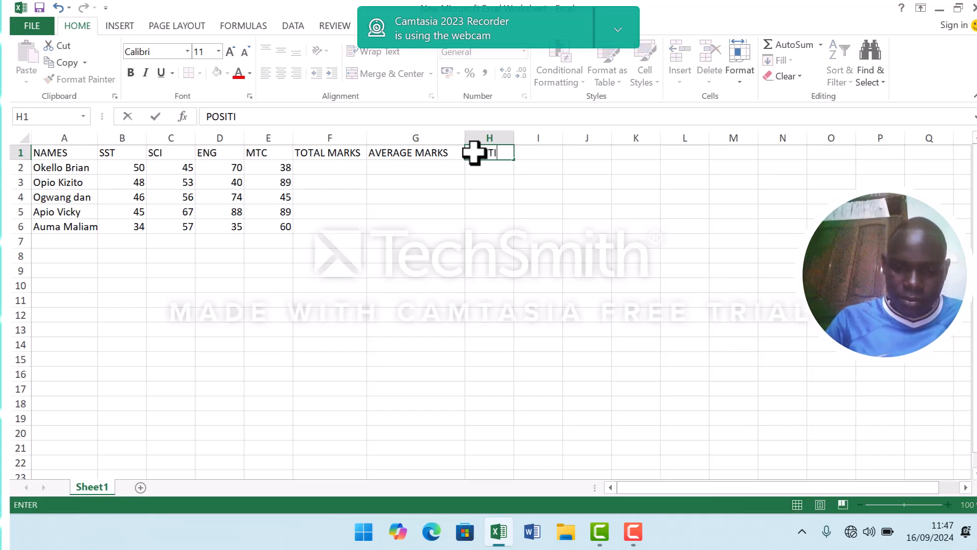
pyautogui.write('ON')
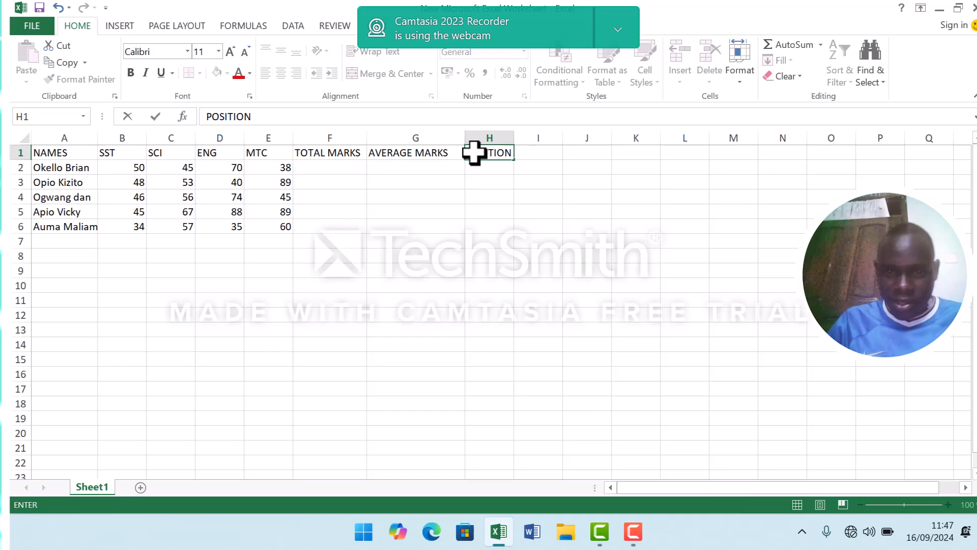
pyautogui.click(531, 148)
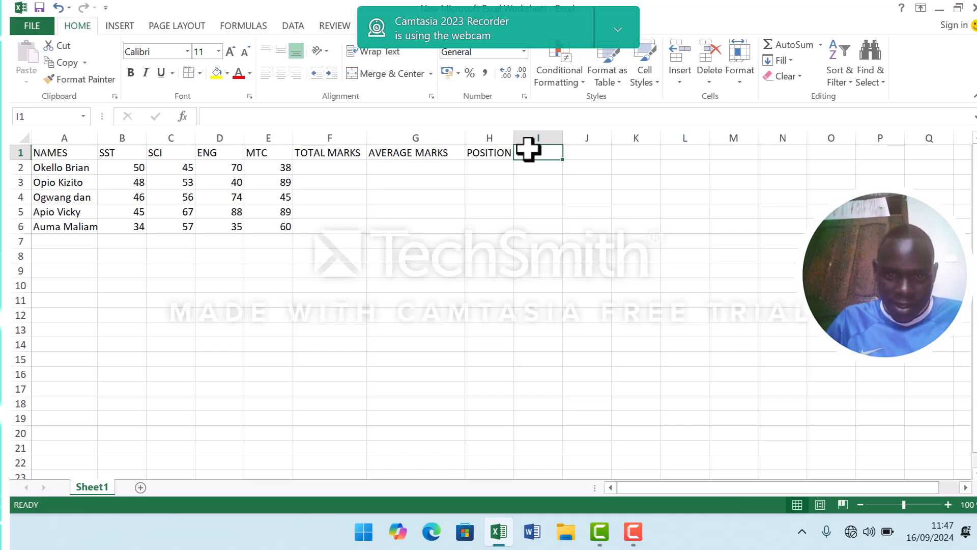
pyautogui.moveTo(514, 148)
pyautogui.mouseDown()
pyautogui.moveTo(539, 157)
pyautogui.moveTo(515, 142)
pyautogui.moveTo(531, 144)
pyautogui.mouseUp()
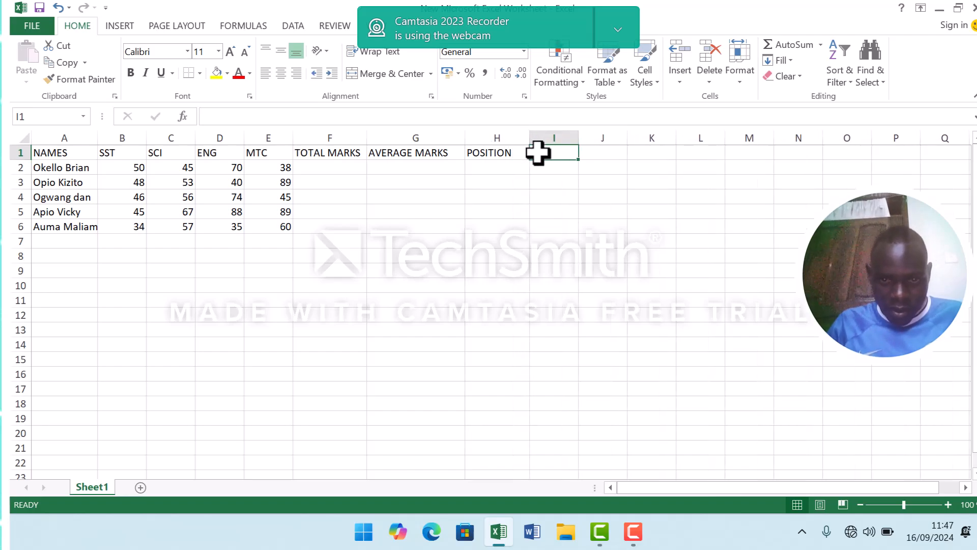
pyautogui.write('CO')
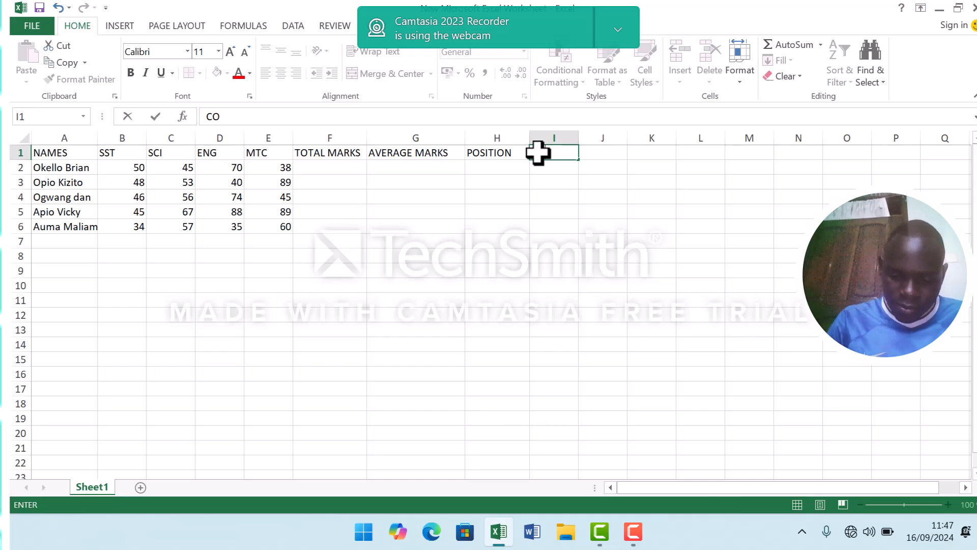
pyautogui.write('MMENTS')
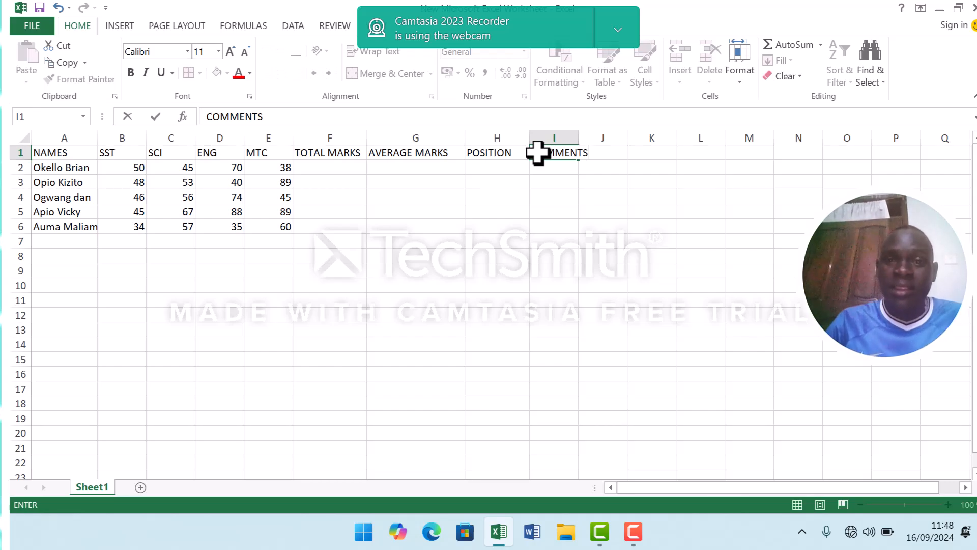
# Calculate the first student's total marks in cell F2 with the formula =SUM(B2:E2).
pyautogui.click(338, 168)
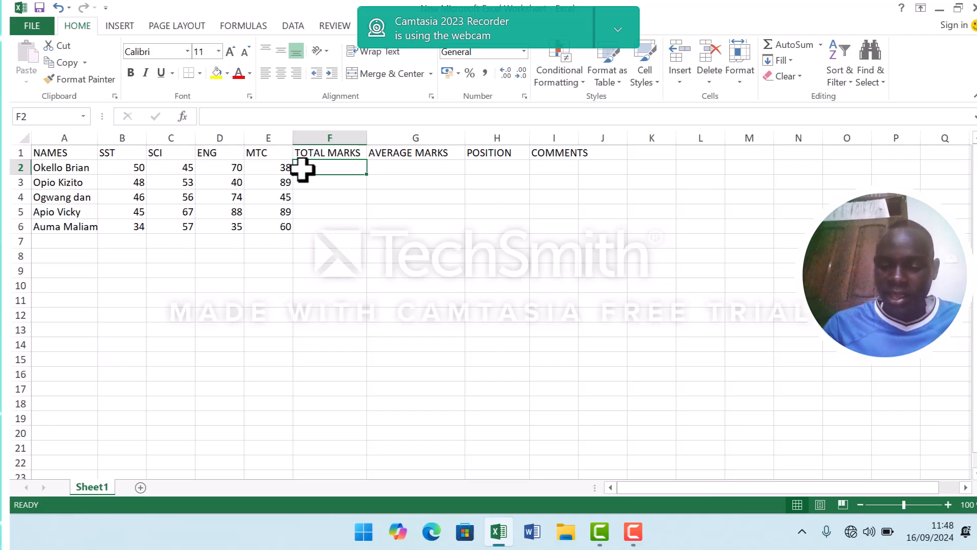
pyautogui.write('=')
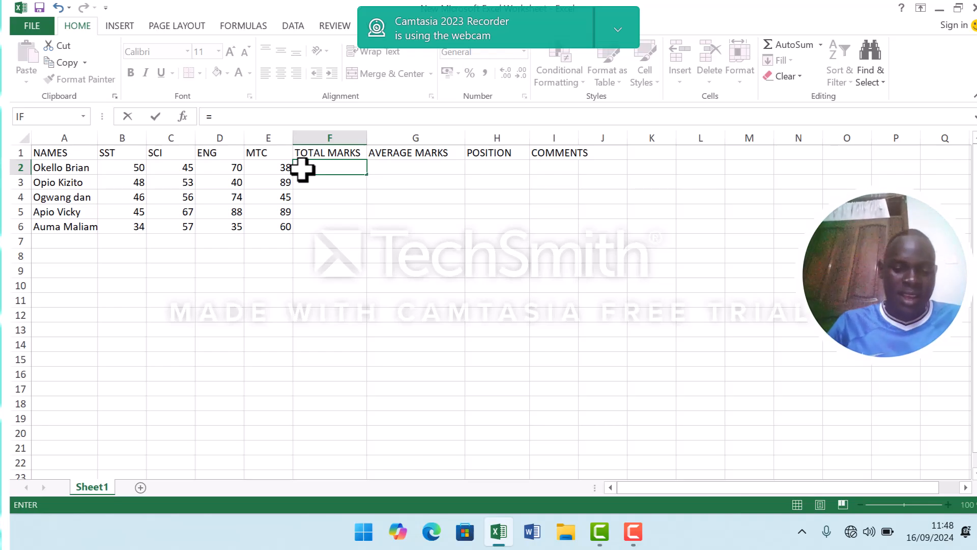
pyautogui.write('SUM')
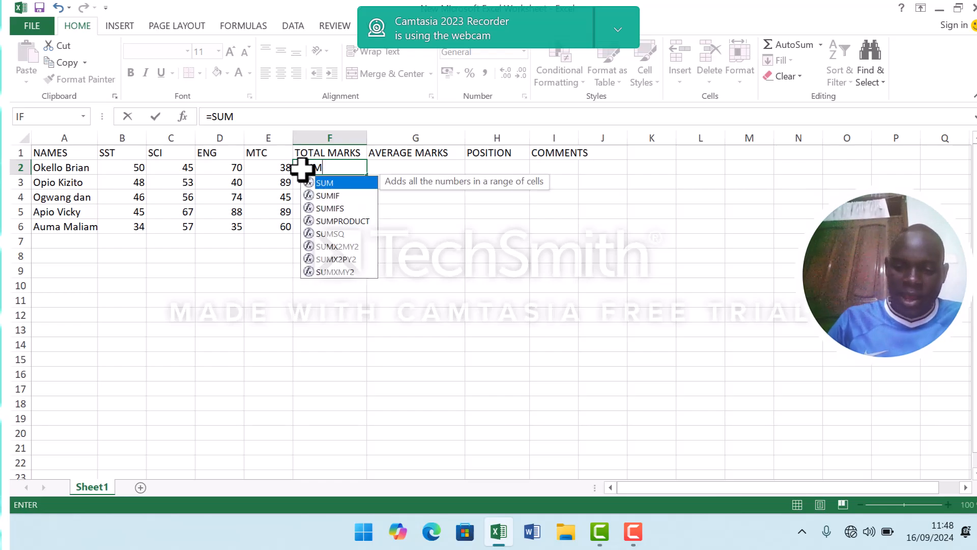
pyautogui.write('(')
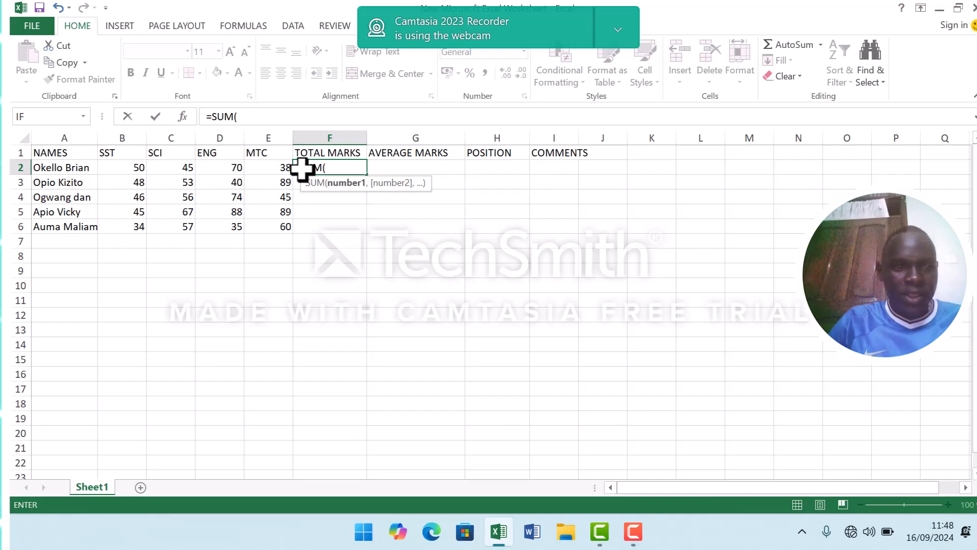
pyautogui.click(123, 171)
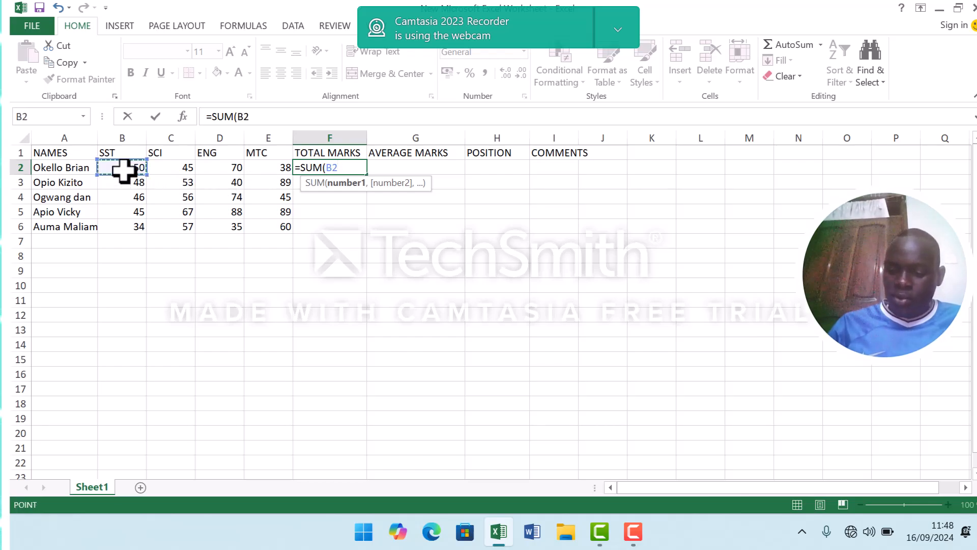
pyautogui.write(':')
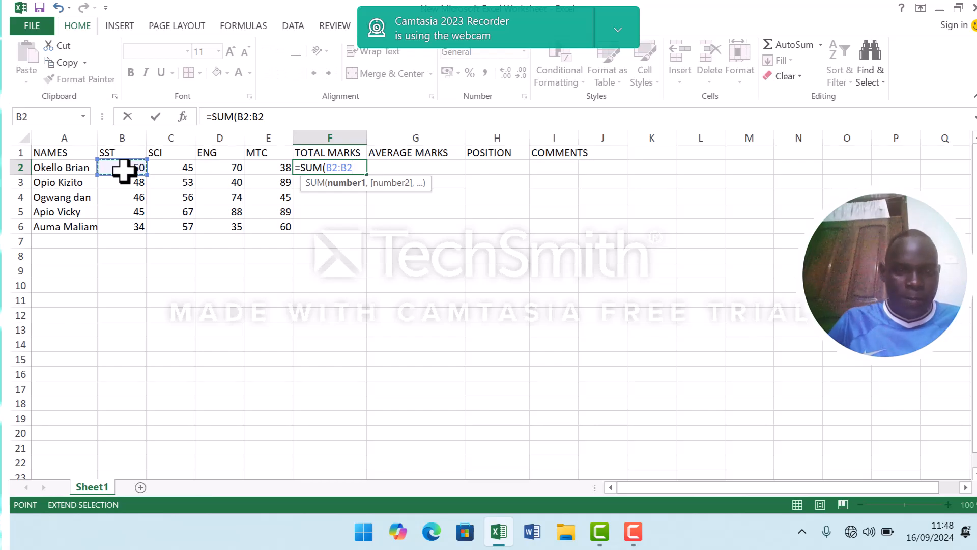
pyautogui.press('BackSpace')
pyautogui.press('BackSpace')
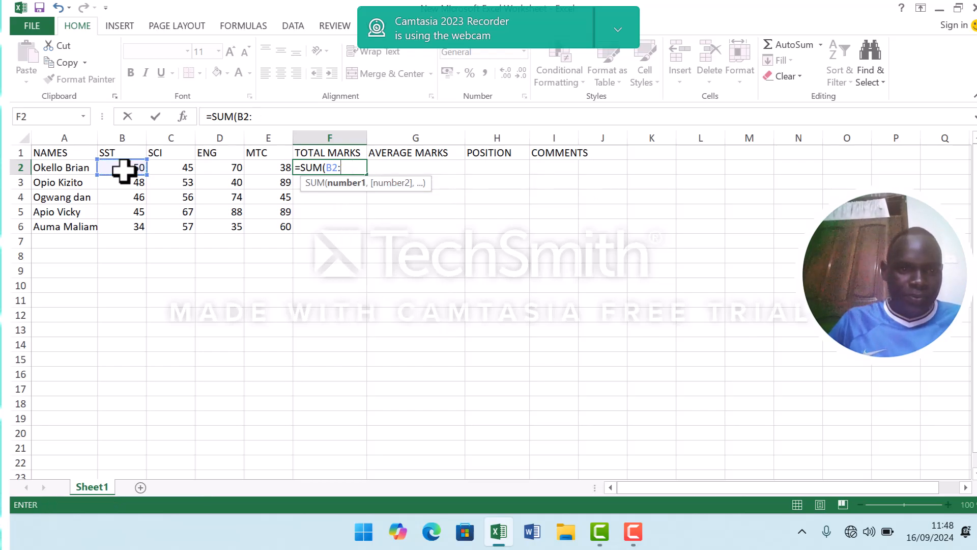
pyautogui.click(265, 168)
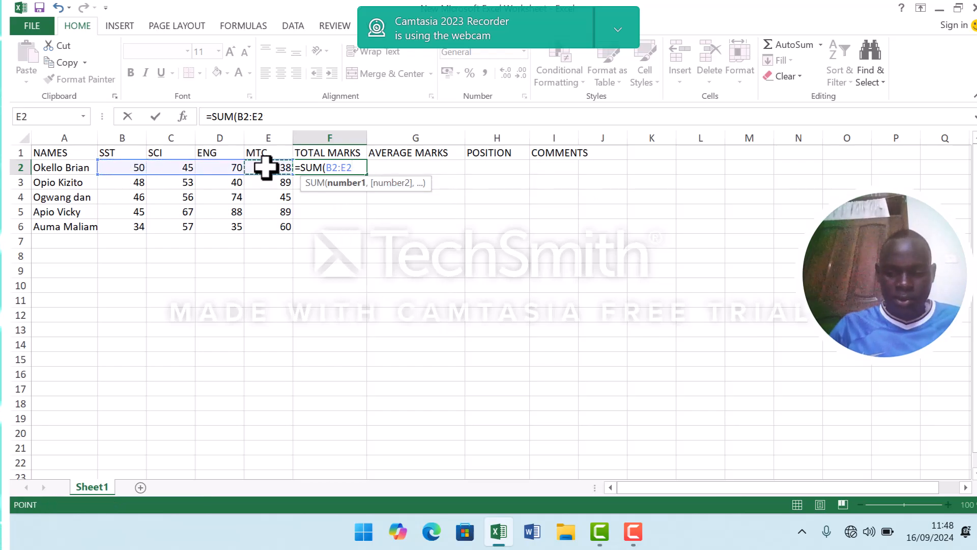
pyautogui.write(')')
pyautogui.press('Return')
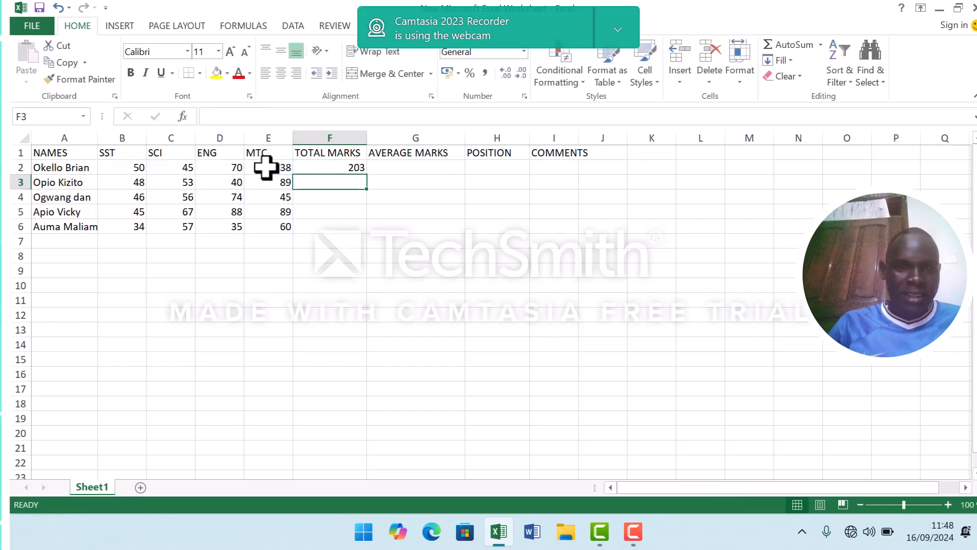
# Fill the total marks formula from F2 down to F6 for the remaining students.
pyautogui.click(356, 167)
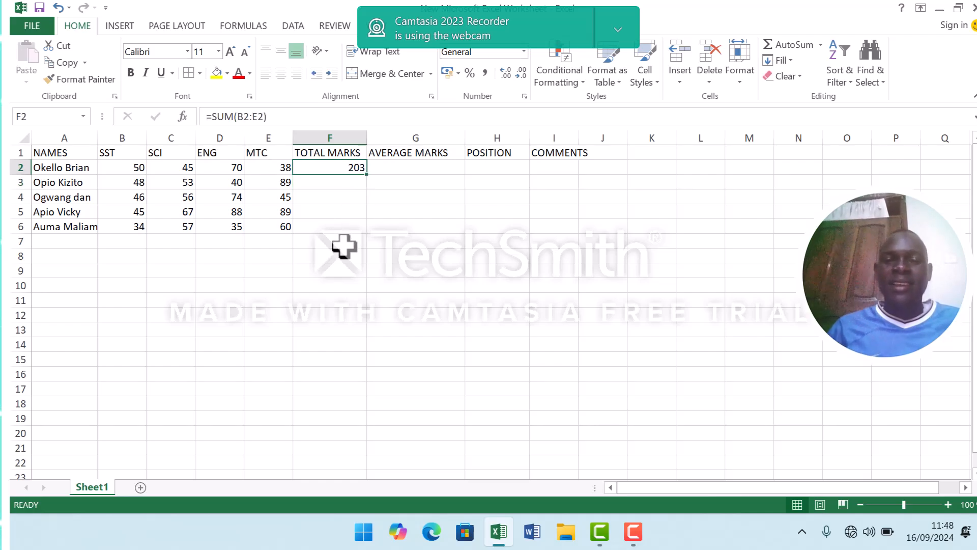
pyautogui.click(329, 183)
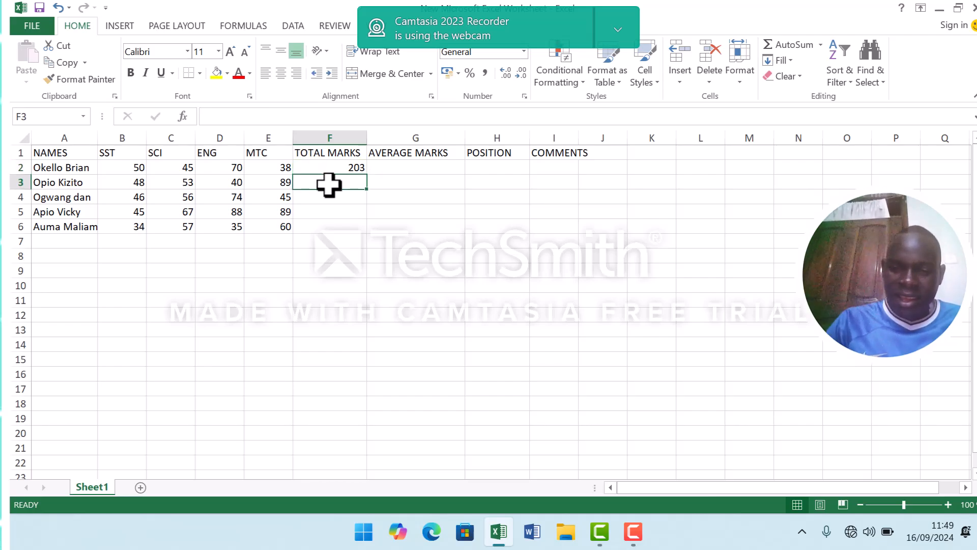
pyautogui.write('=')
pyautogui.press('BackSpace')
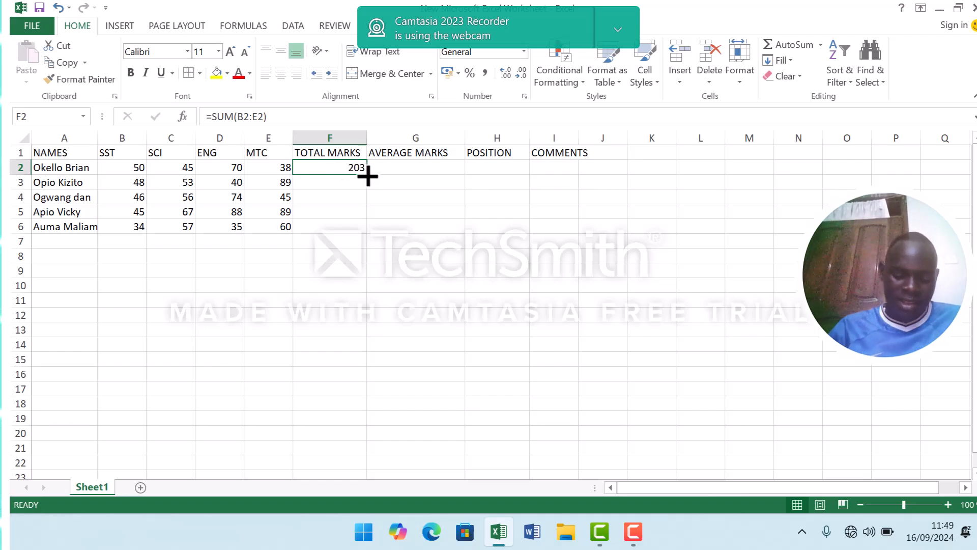
pyautogui.moveTo(368, 176); pyautogui.dragTo(370, 229)
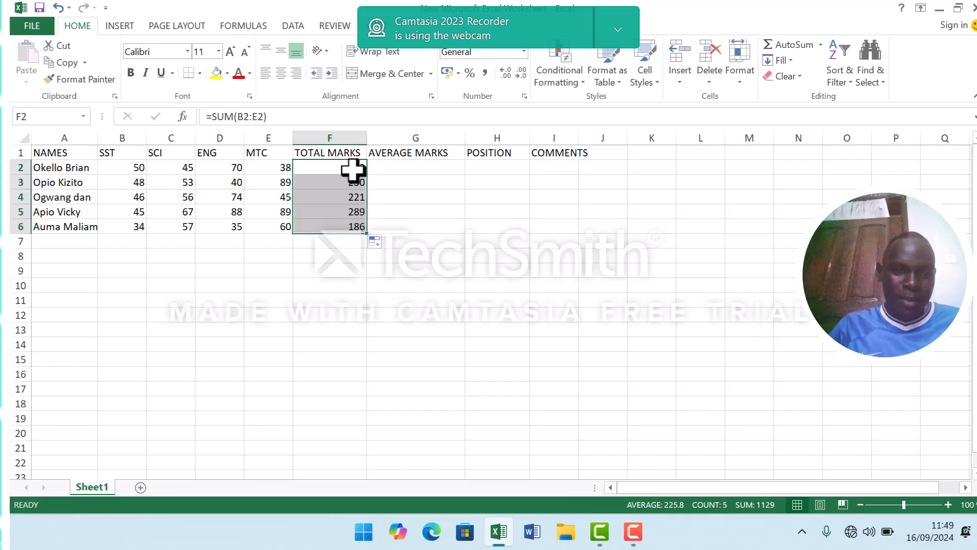
# Calculate the first student's average marks in cell G2 with the formula =AVERAGE(B2:E2).
pyautogui.click(422, 171)
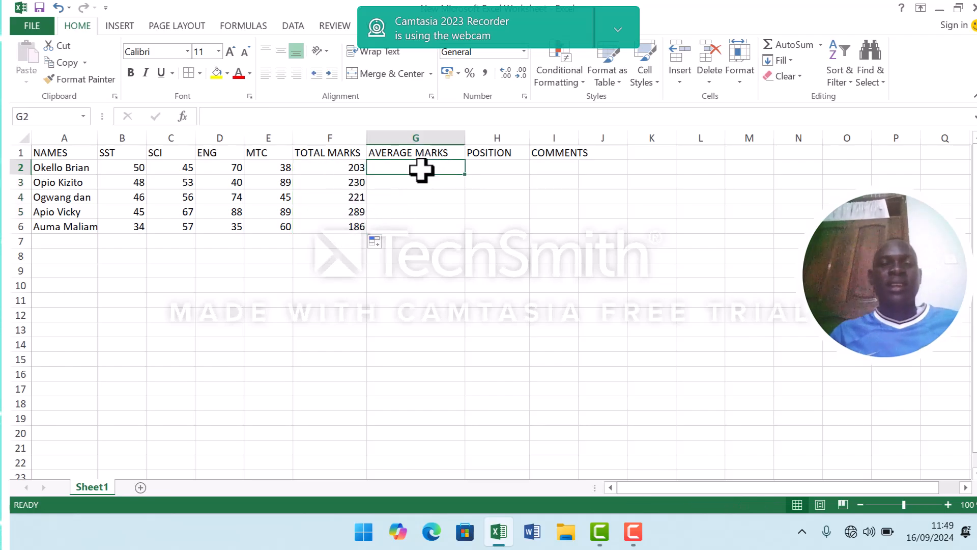
pyautogui.write('=')
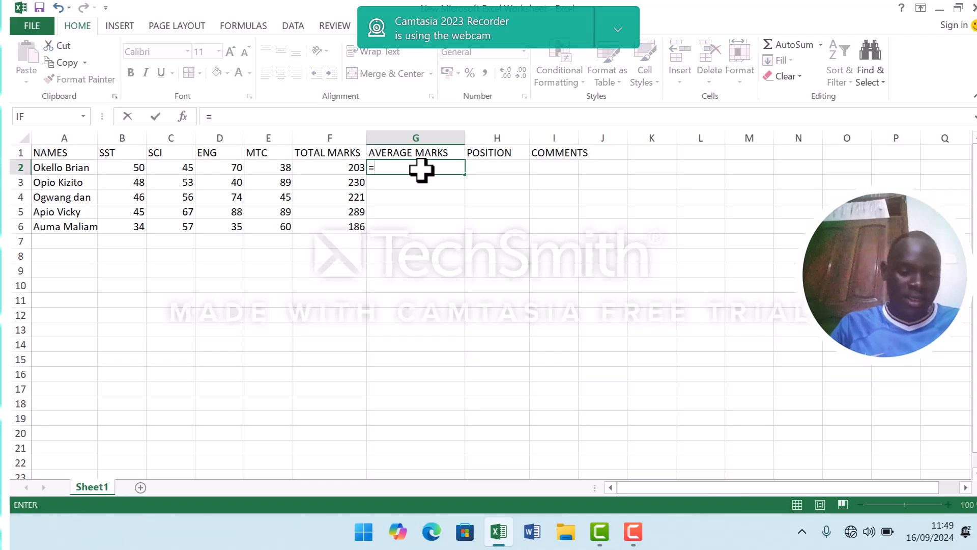
pyautogui.write('AVERAGE')
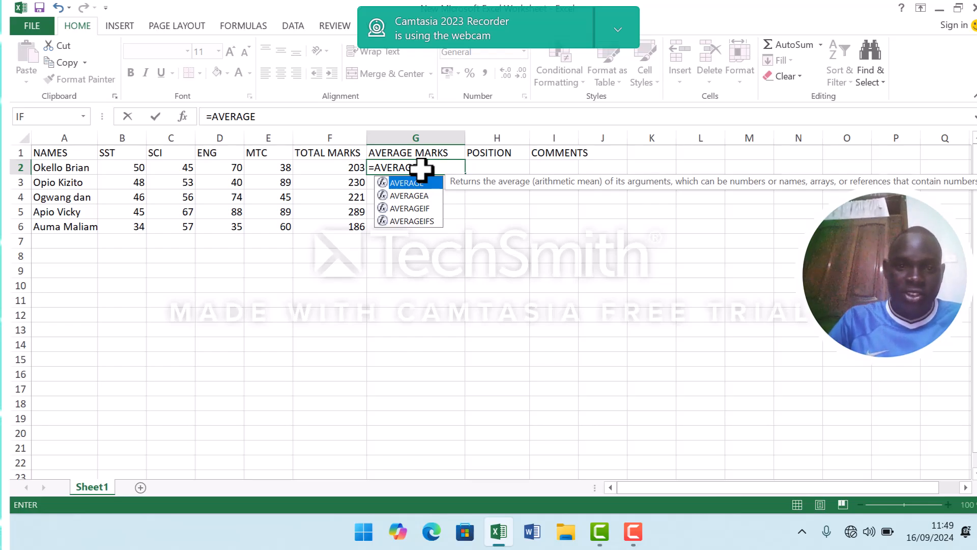
pyautogui.write('(')
pyautogui.click(134, 169)
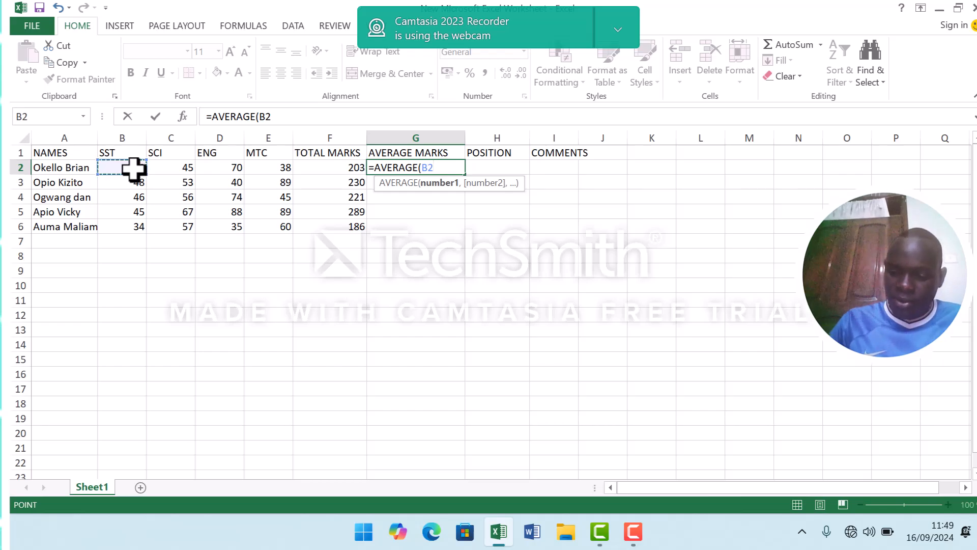
pyautogui.press('F8')
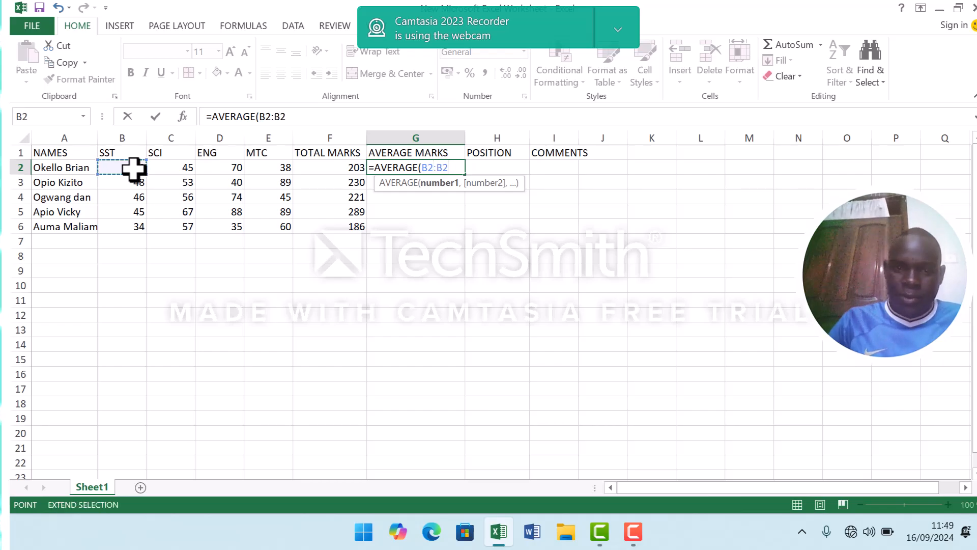
pyautogui.press('BackSpace')
pyautogui.press('BackSpace')
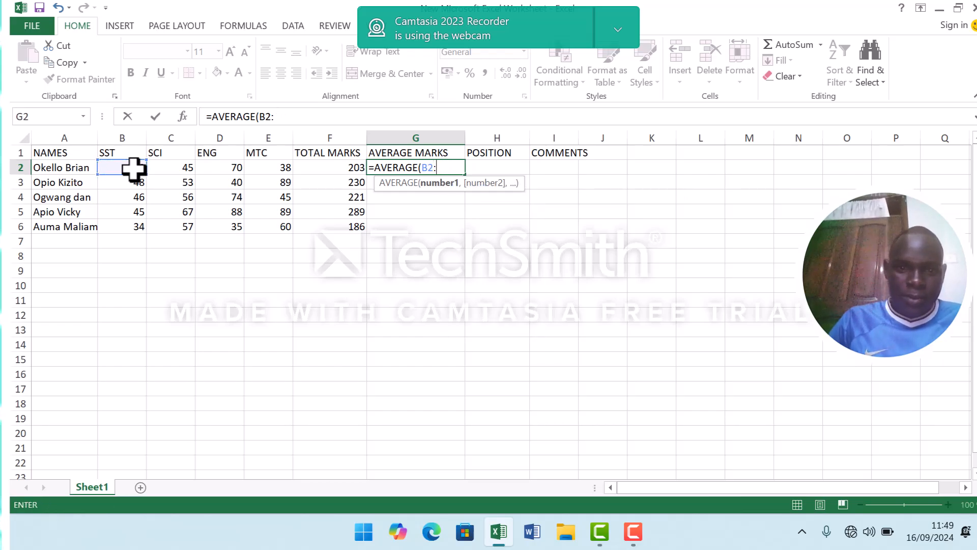
pyautogui.click(271, 169)
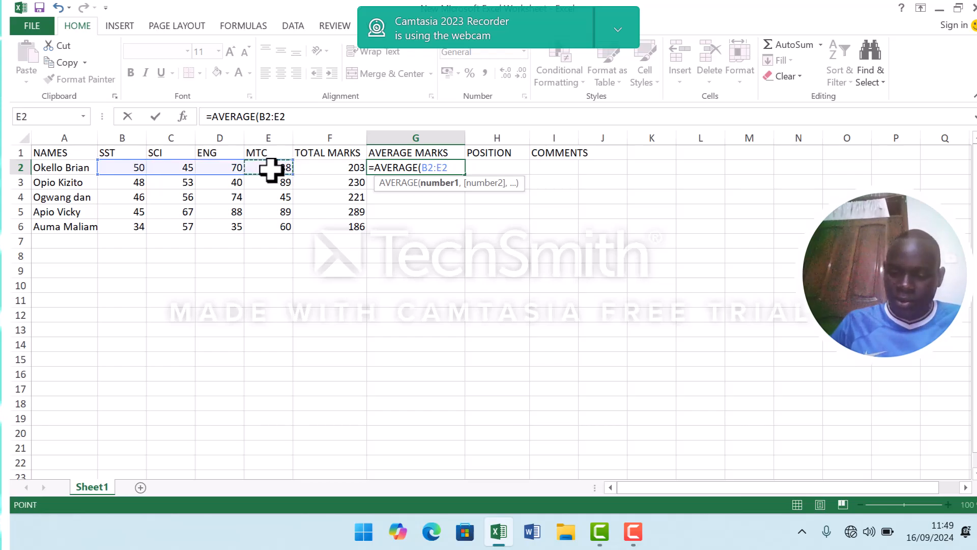
pyautogui.write(')')
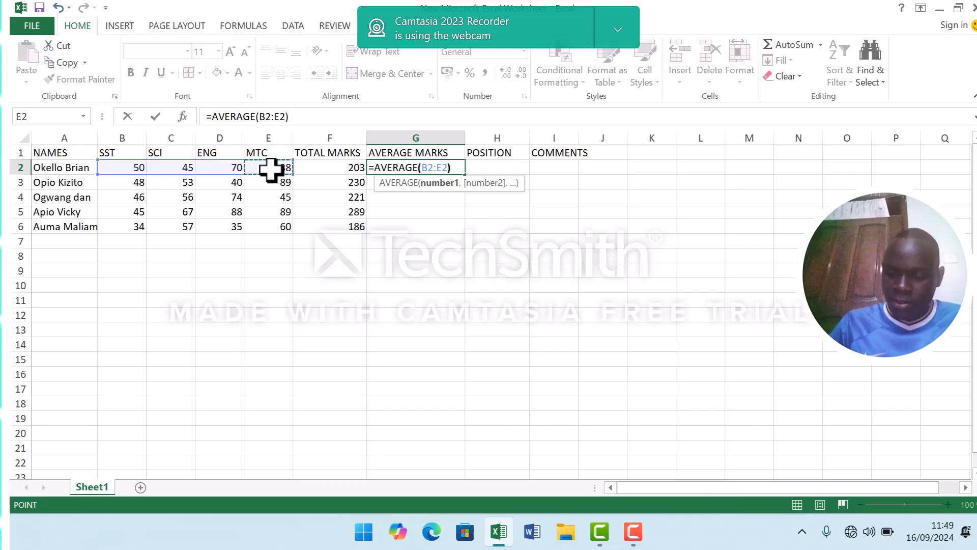
pyautogui.press('Return')
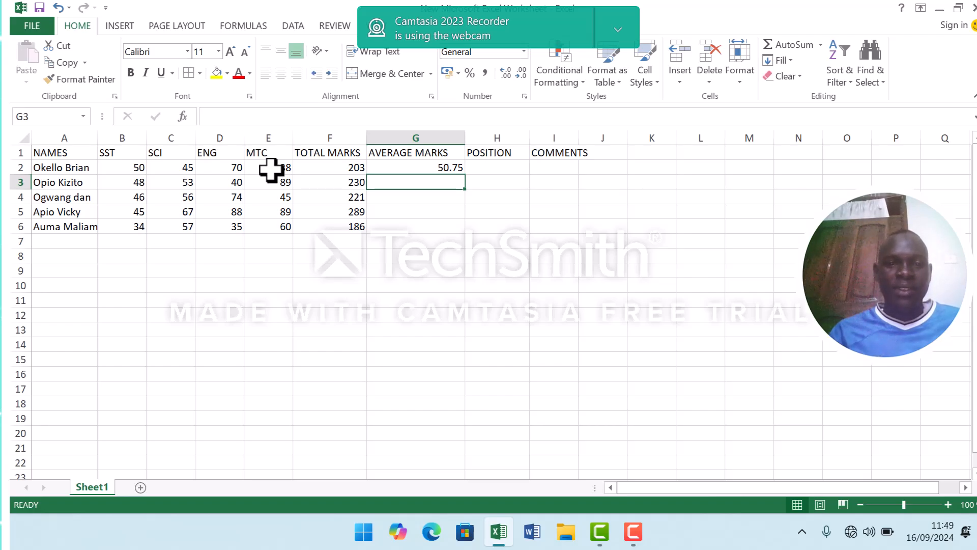
pyautogui.click(446, 169)
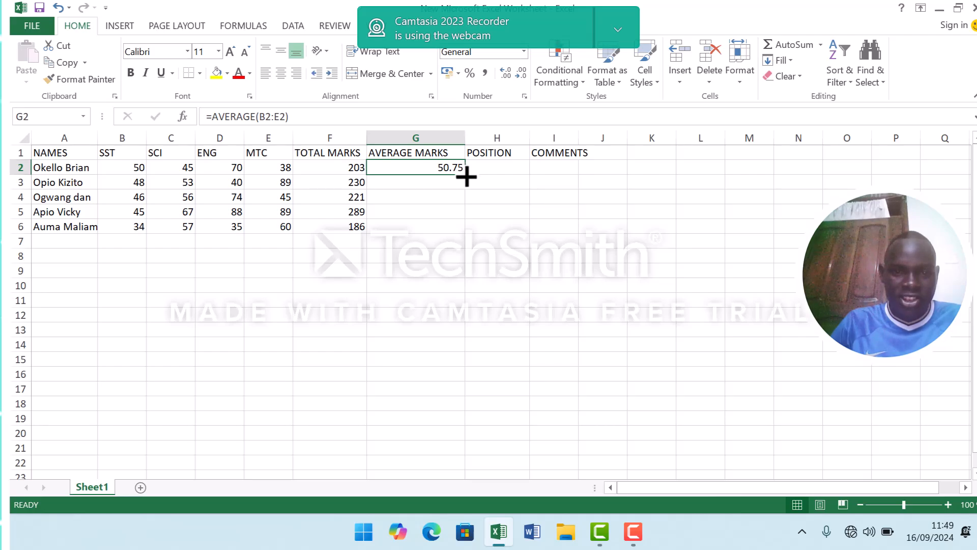
# Fill the average marks formula from G2 down to G6 for the remaining students.
pyautogui.moveTo(466, 176); pyautogui.dragTo(466, 230)
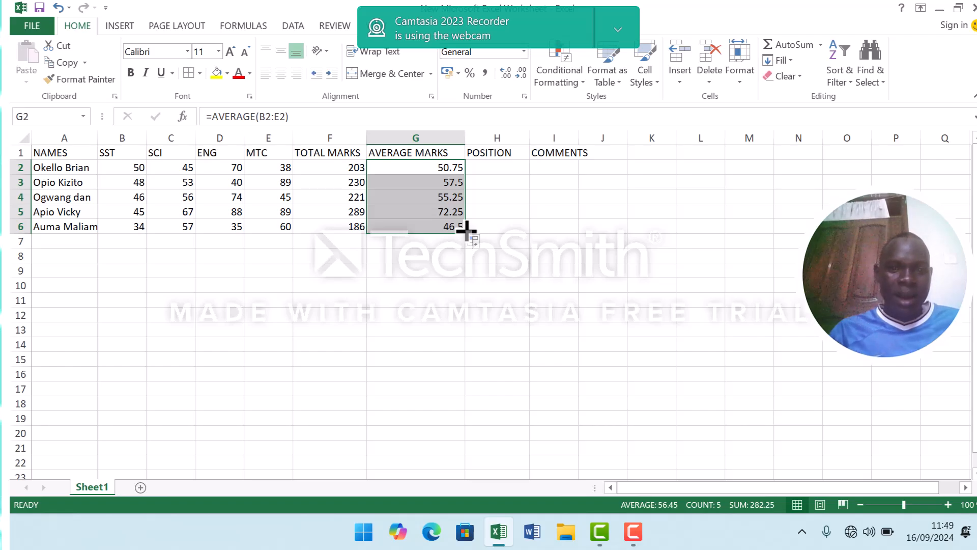
# Begin the first student's position formula in cell H2 with =RANK(F2,$F$2: using an absolute start for the range.
pyautogui.click(493, 169)
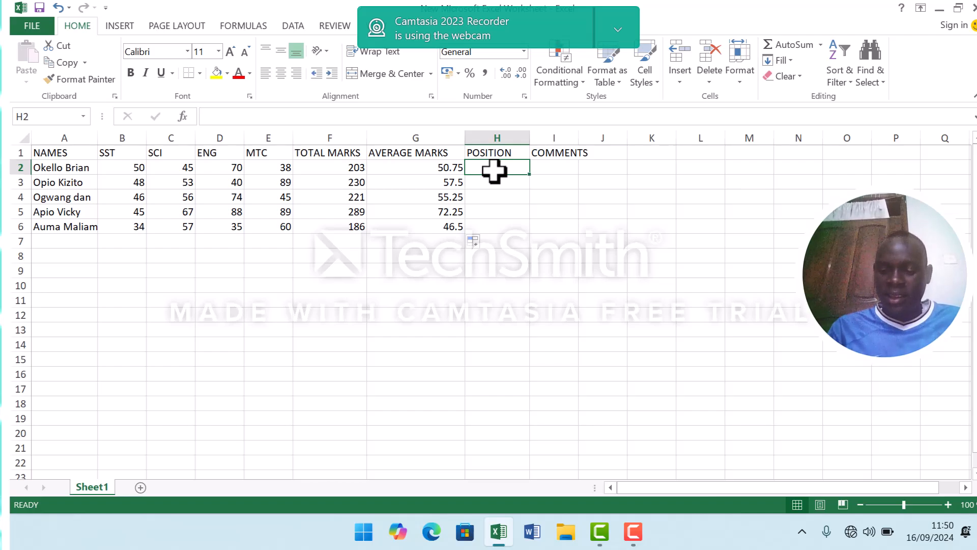
pyautogui.write('=')
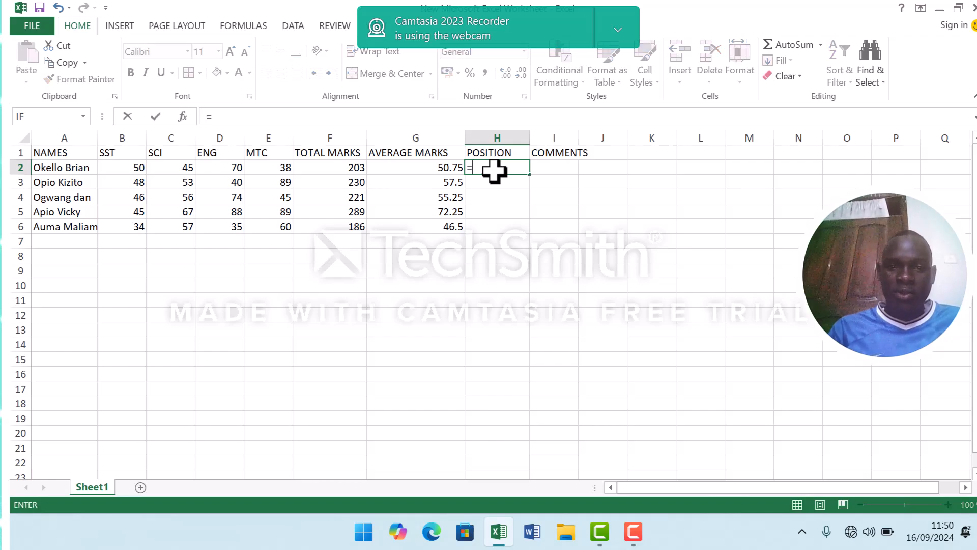
pyautogui.write('RANK')
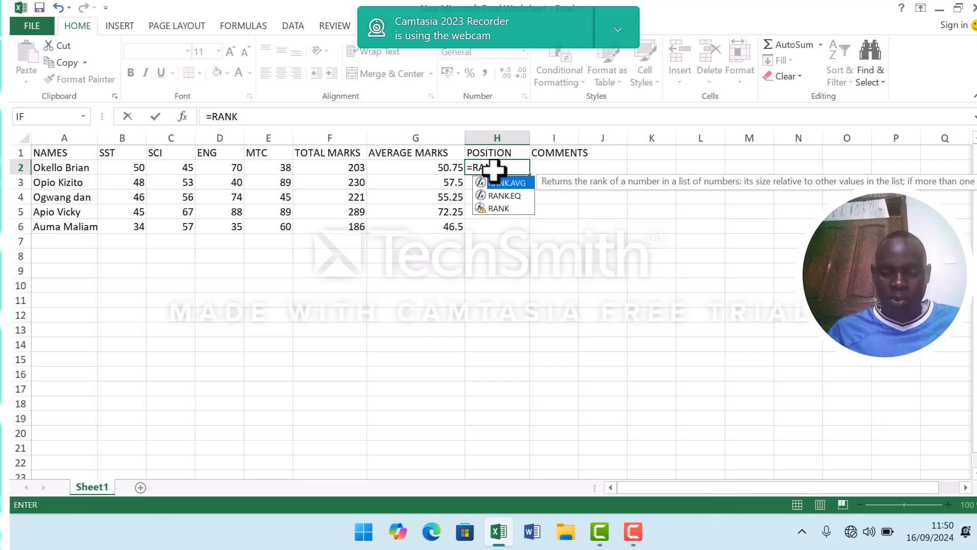
pyautogui.write('(')
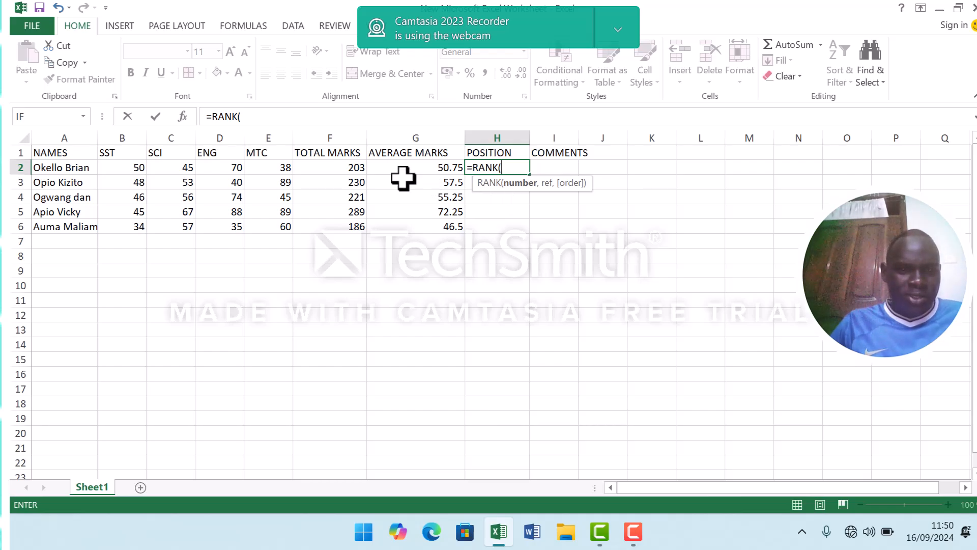
pyautogui.click(338, 170)
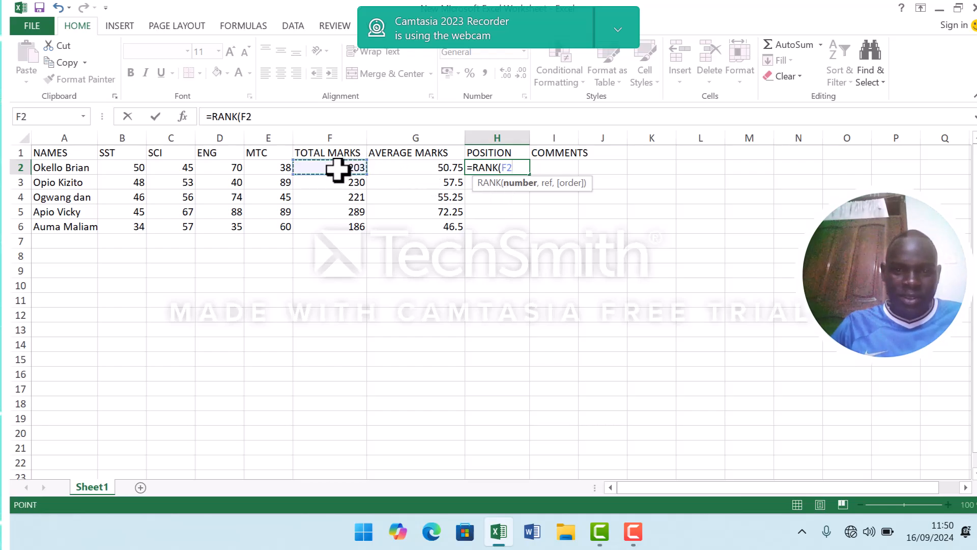
pyautogui.write(',')
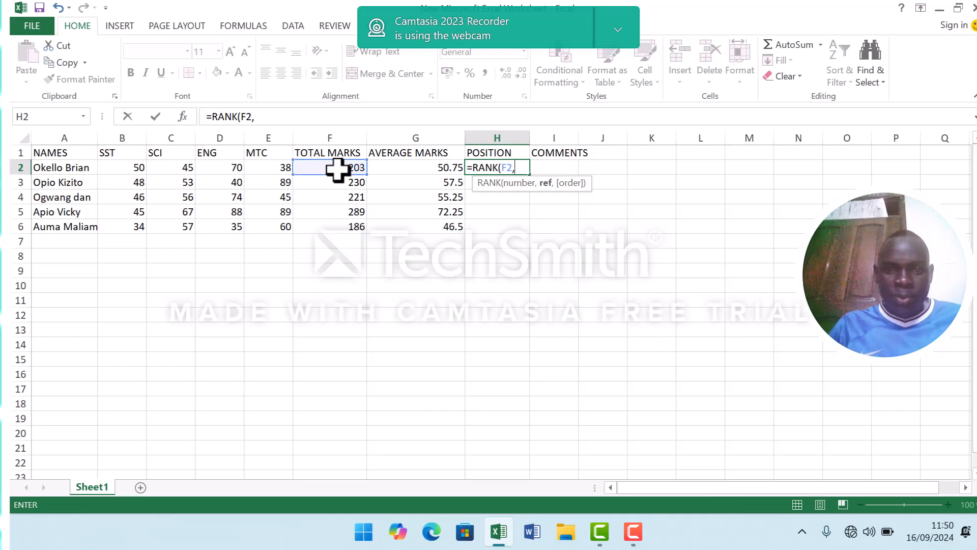
pyautogui.write('$')
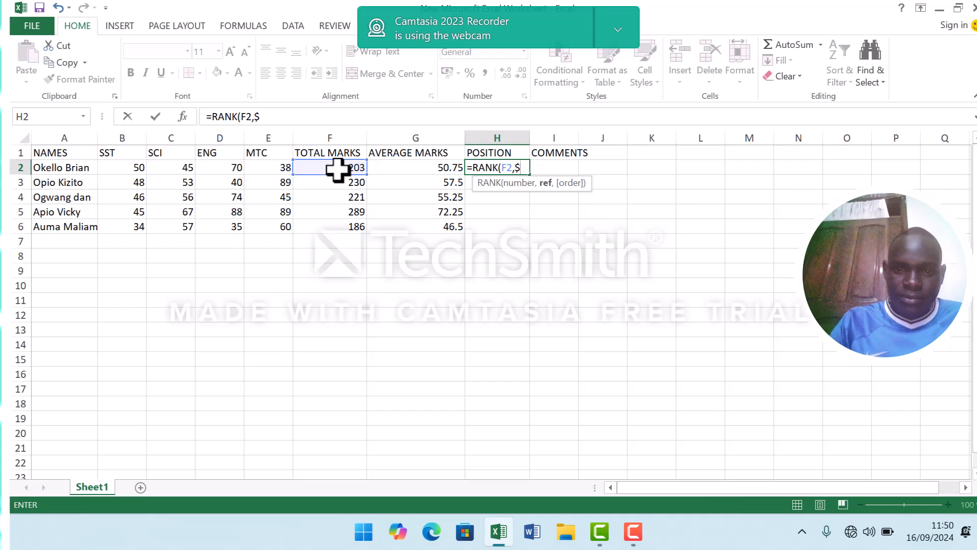
pyautogui.write('F')
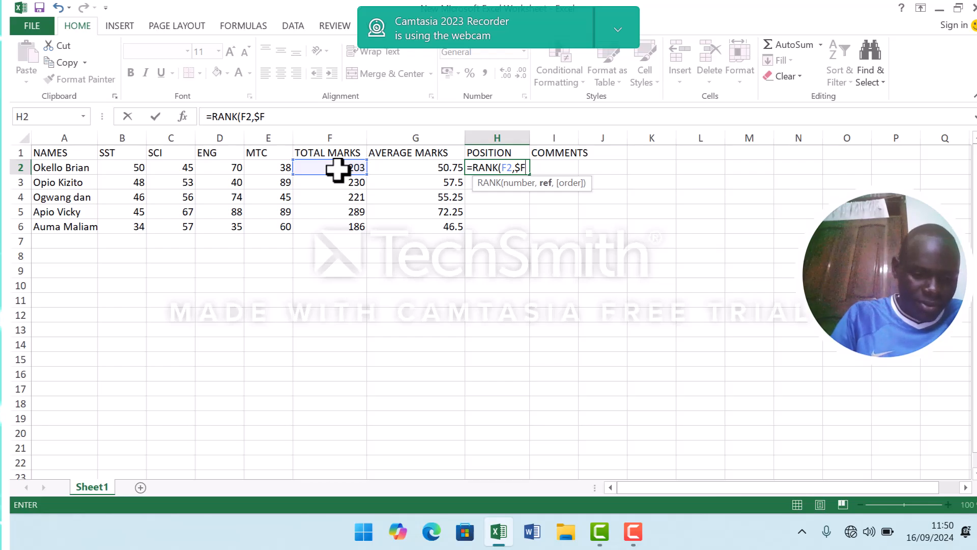
pyautogui.write('$')
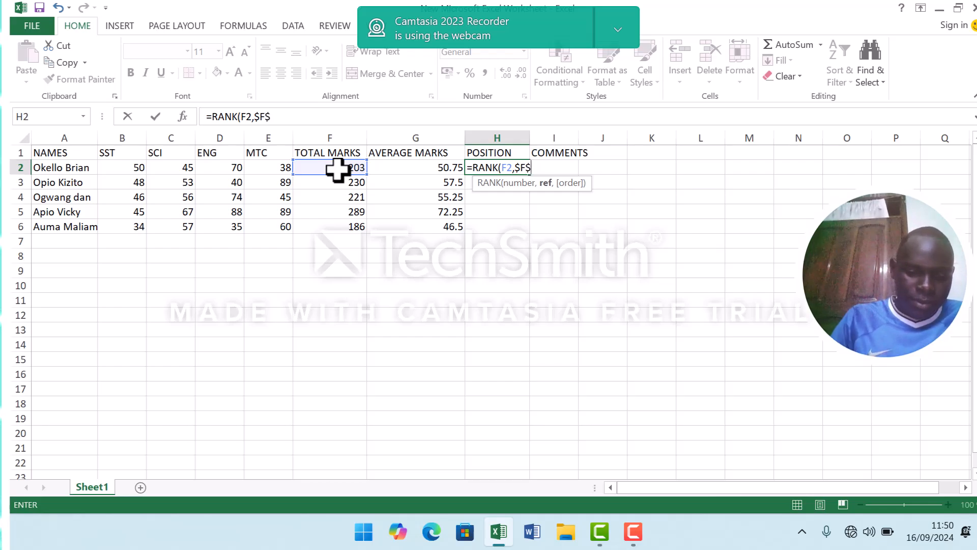
pyautogui.write('2')
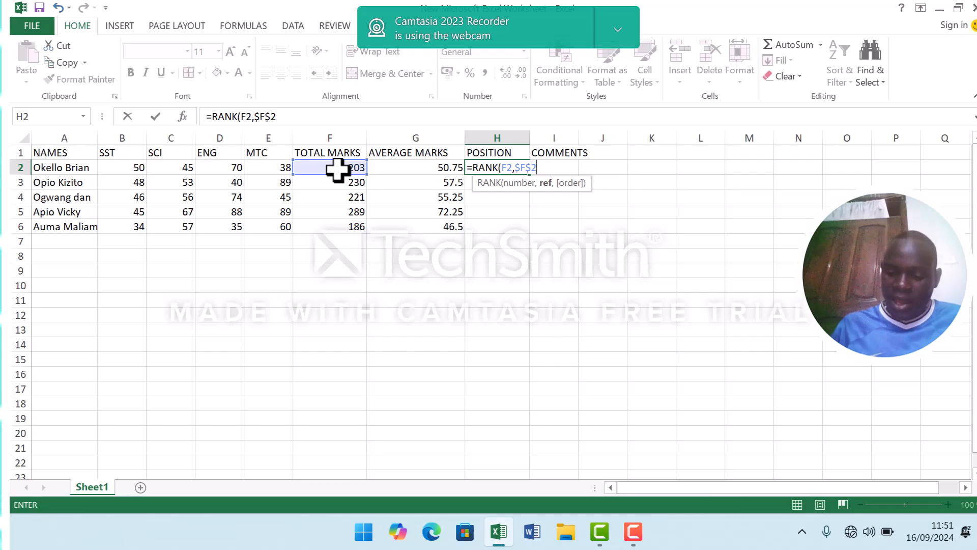
pyautogui.write(':')
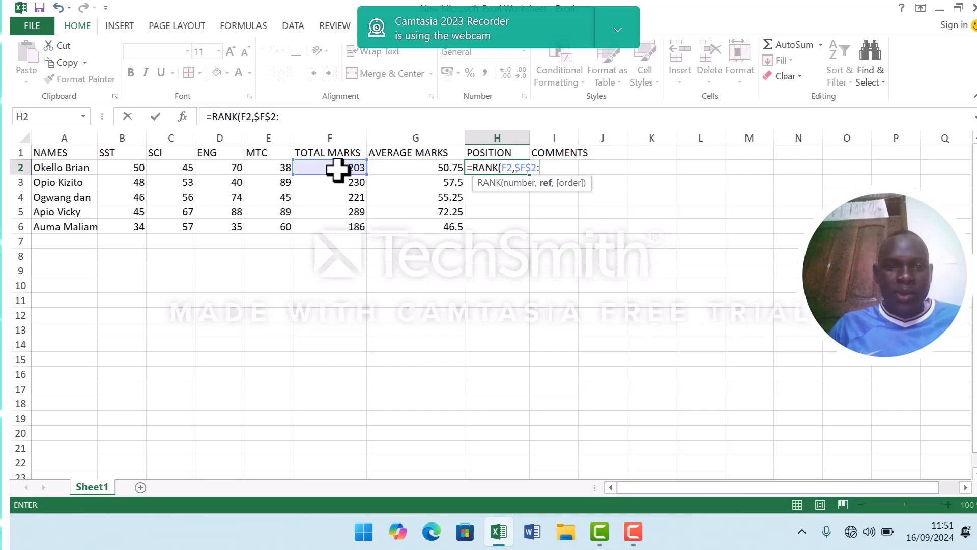
pyautogui.click(336, 168)
pyautogui.moveTo(339, 233); pyautogui.dragTo(339, 220)
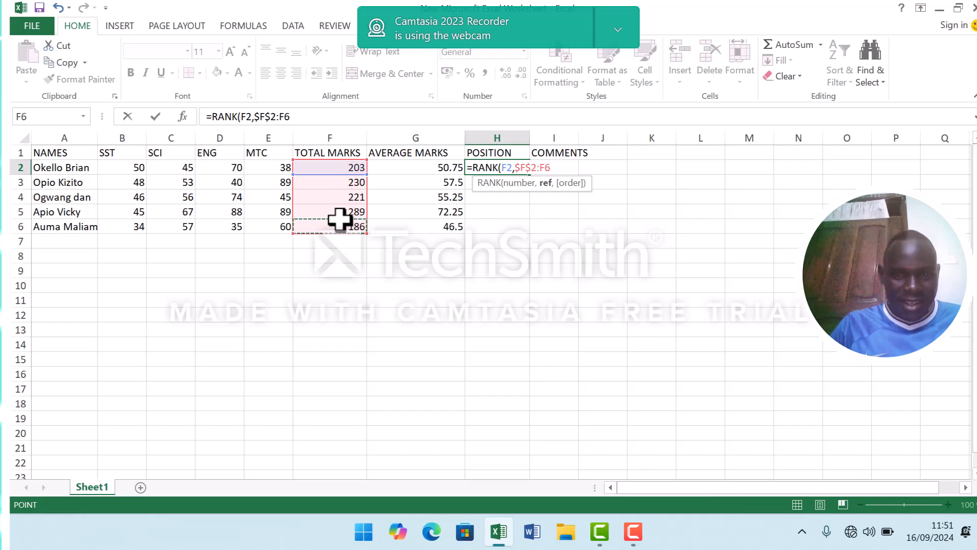
pyautogui.click(348, 169)
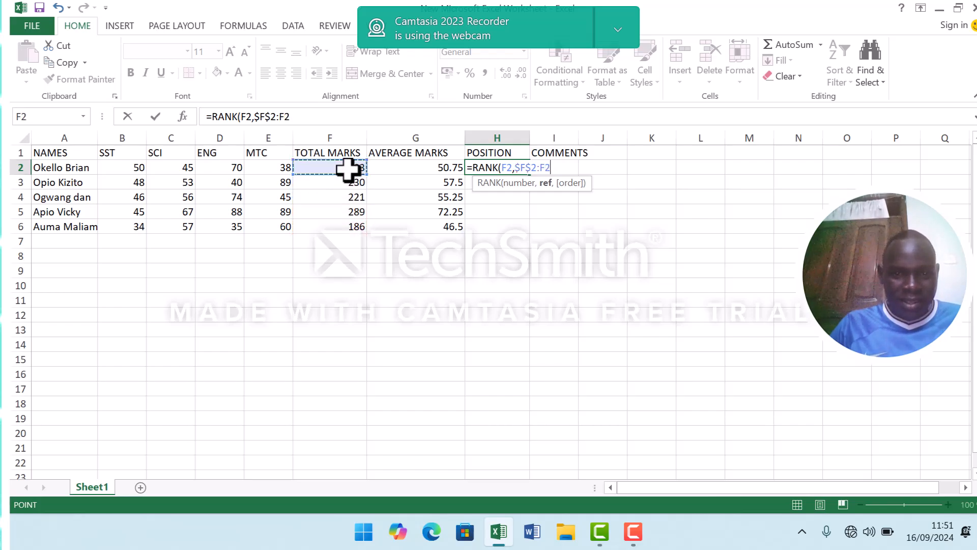
pyautogui.press('BackSpace')
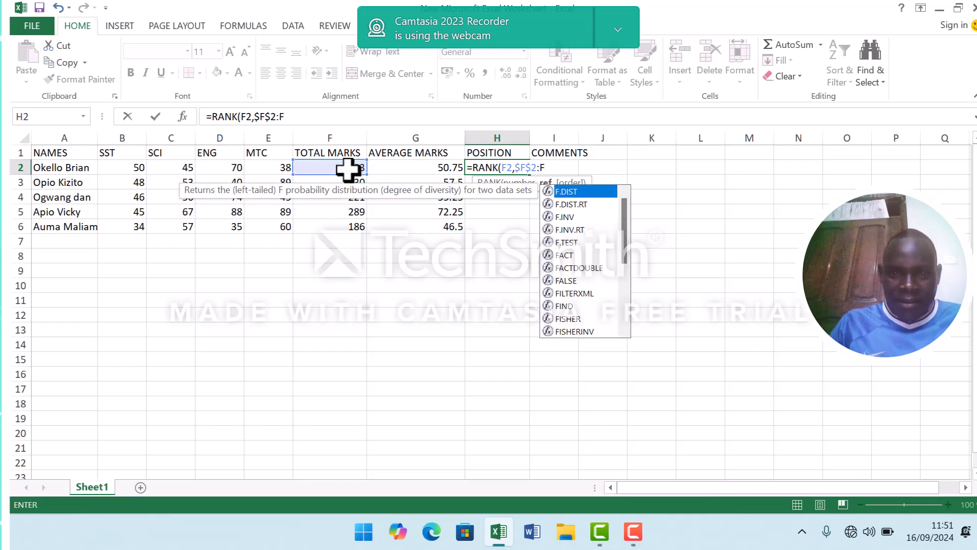
pyautogui.press('BackSpace')
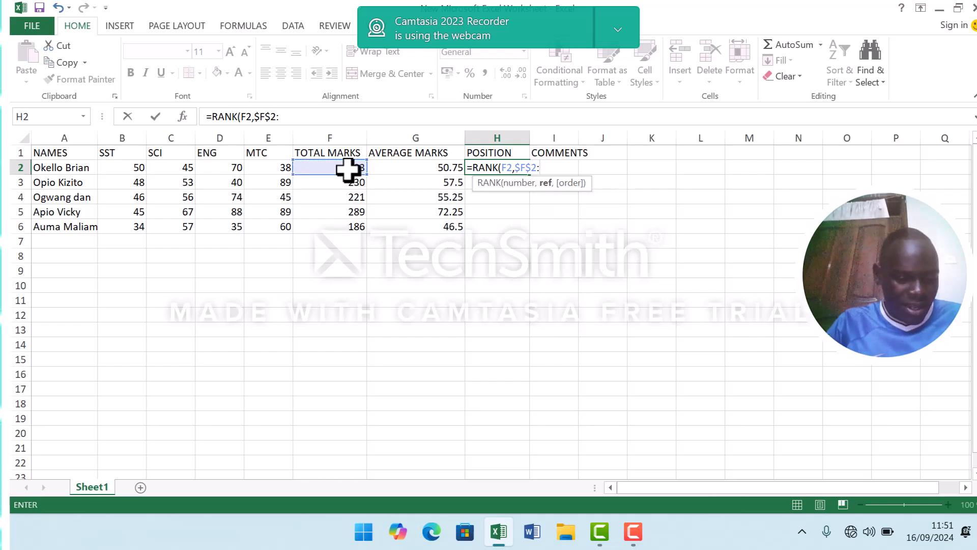
# Complete the position formula in H2 with the absolute range end $F$6 and descending order 0, giving =RANK(F2,$F$2:$F$6,0).
pyautogui.write('$')
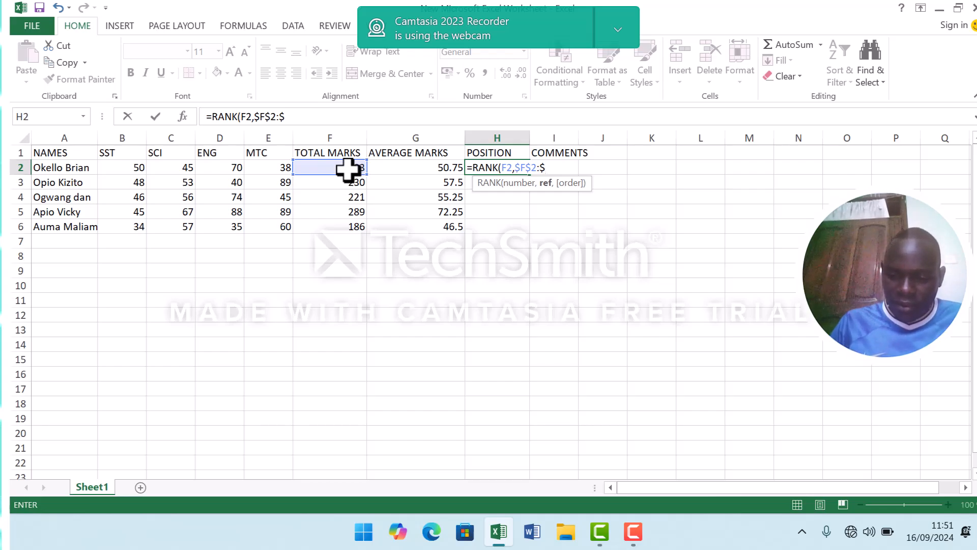
pyautogui.write('F')
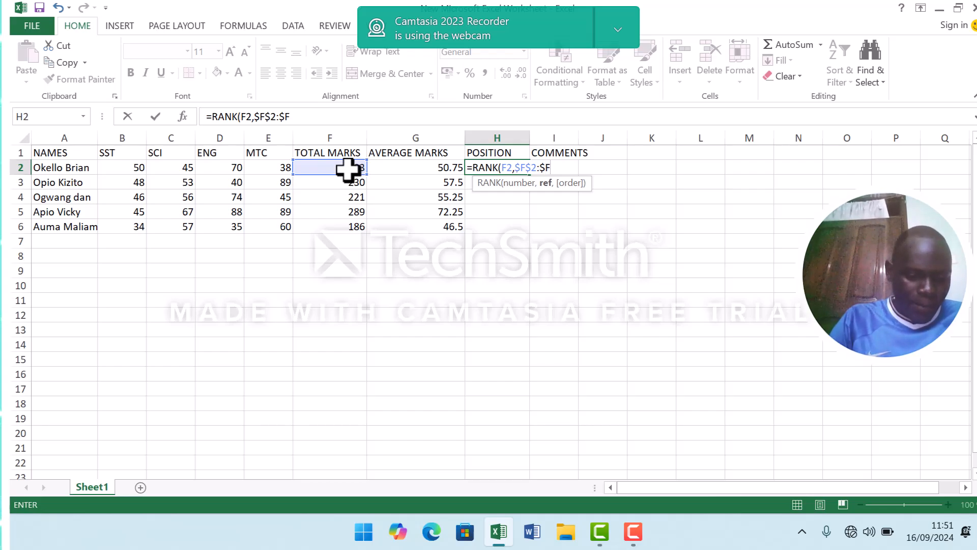
pyautogui.write('$')
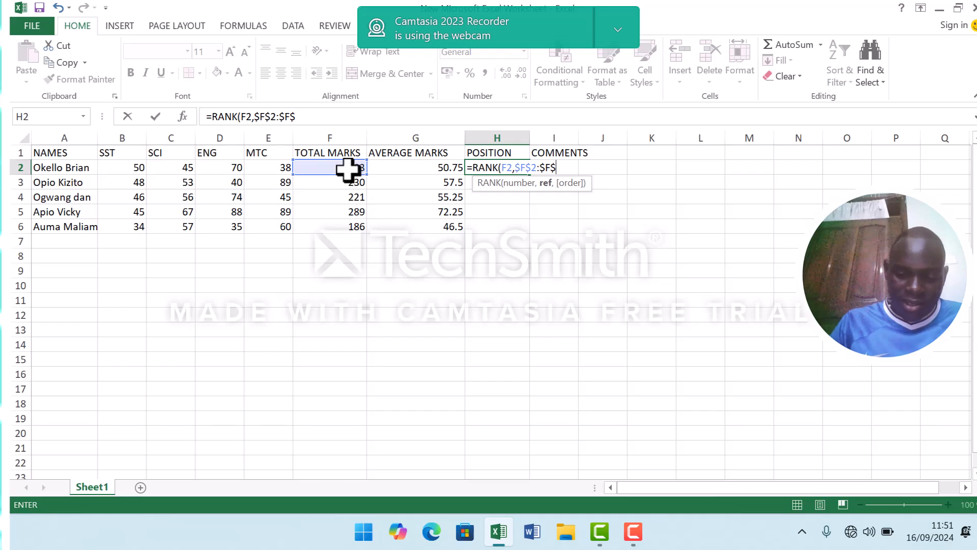
pyautogui.write('6')
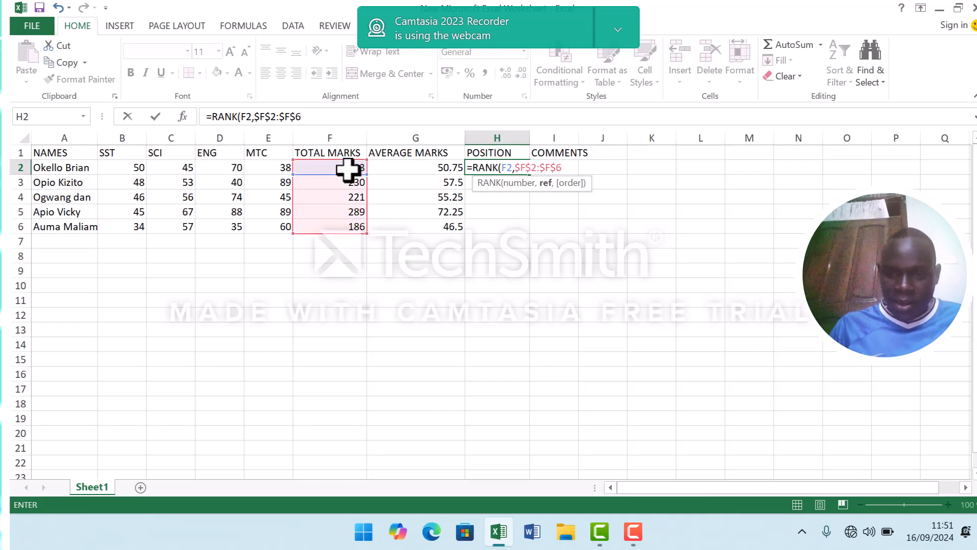
pyautogui.write(',')
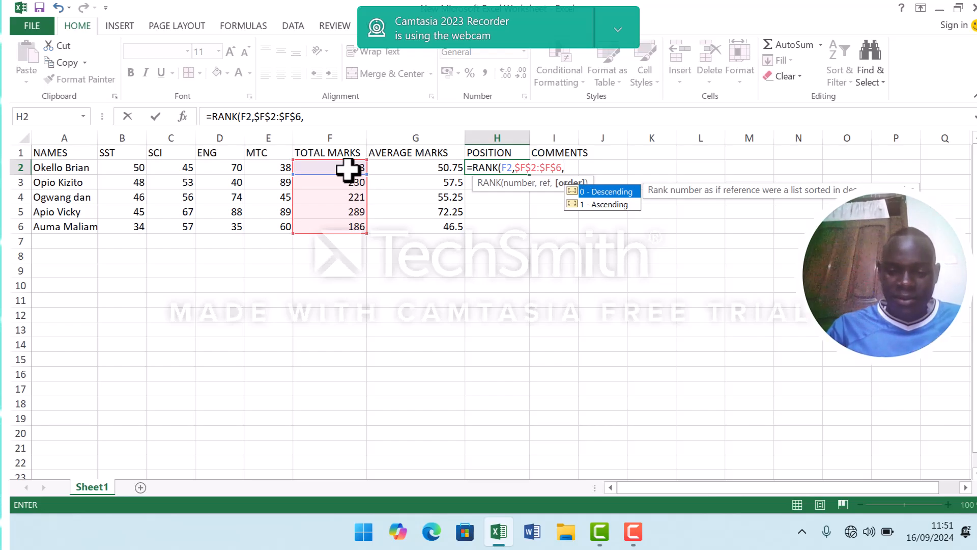
pyautogui.write('0')
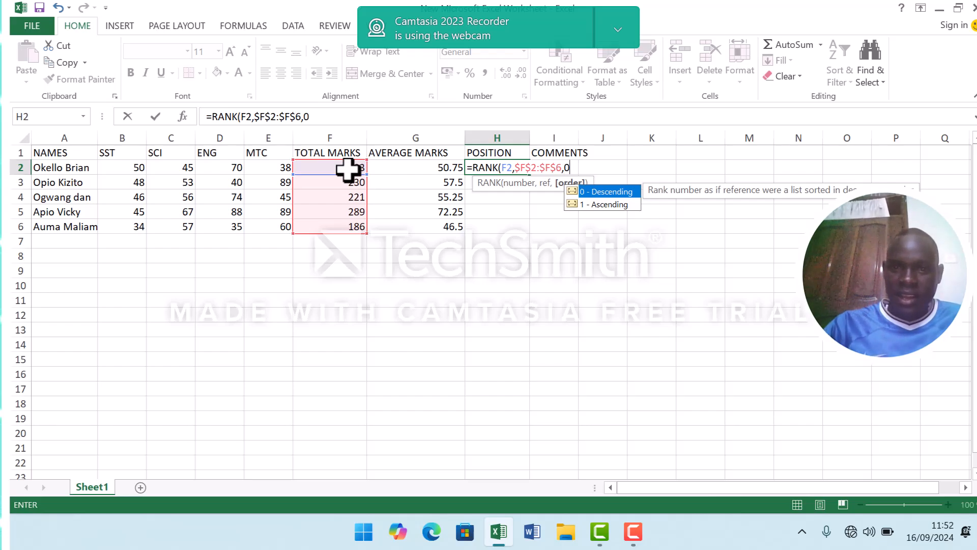
pyautogui.write(')')
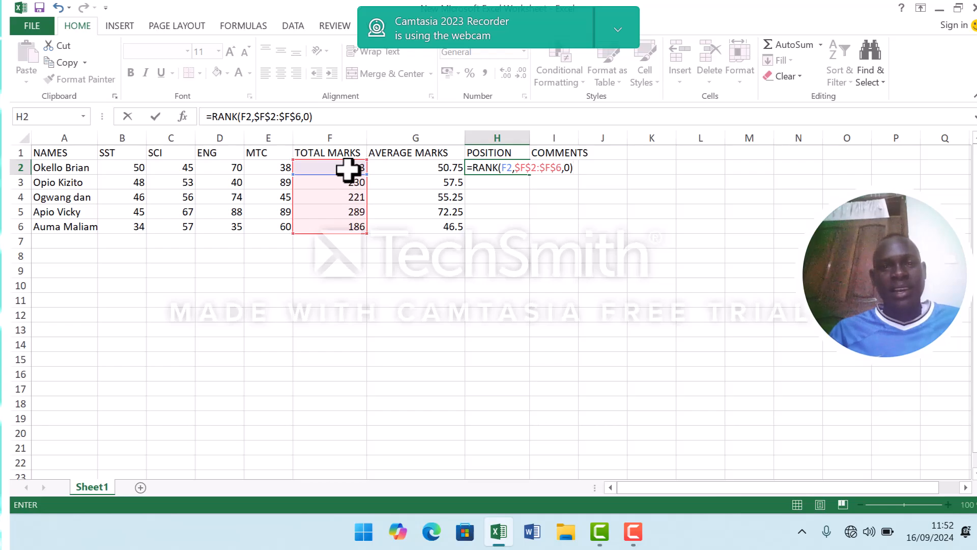
pyautogui.press('Return')
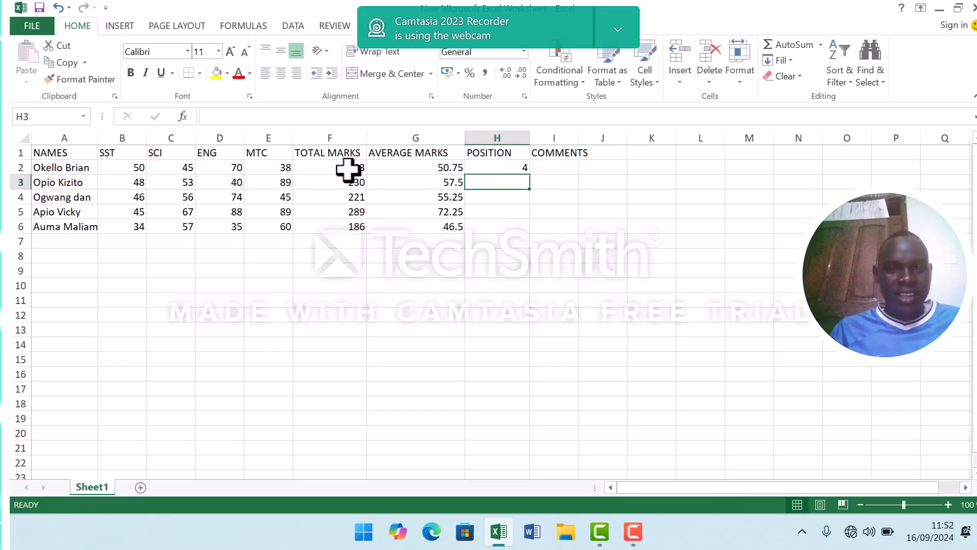
# Fill the position formula from H2 down to H6 for the remaining students.
pyautogui.click(492, 169)
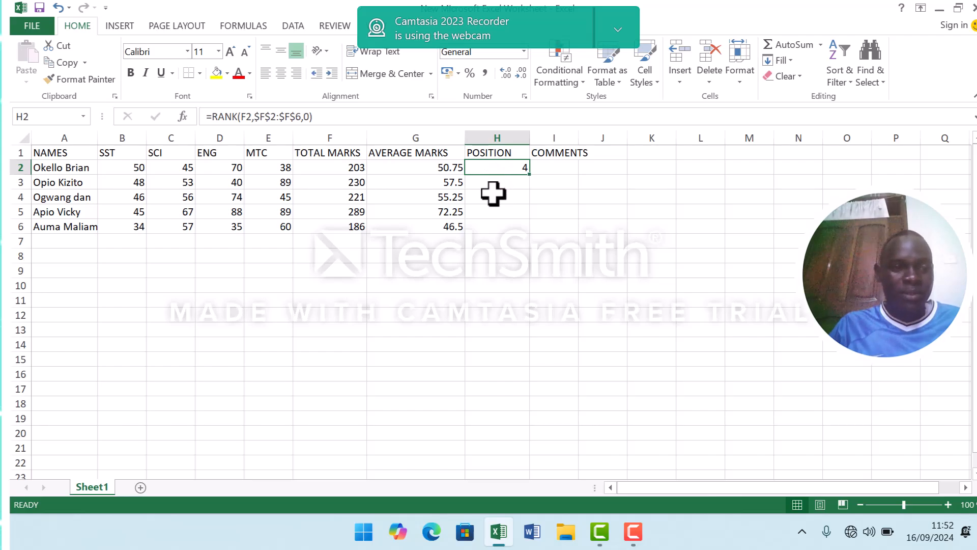
pyautogui.doubleClick(529, 174)
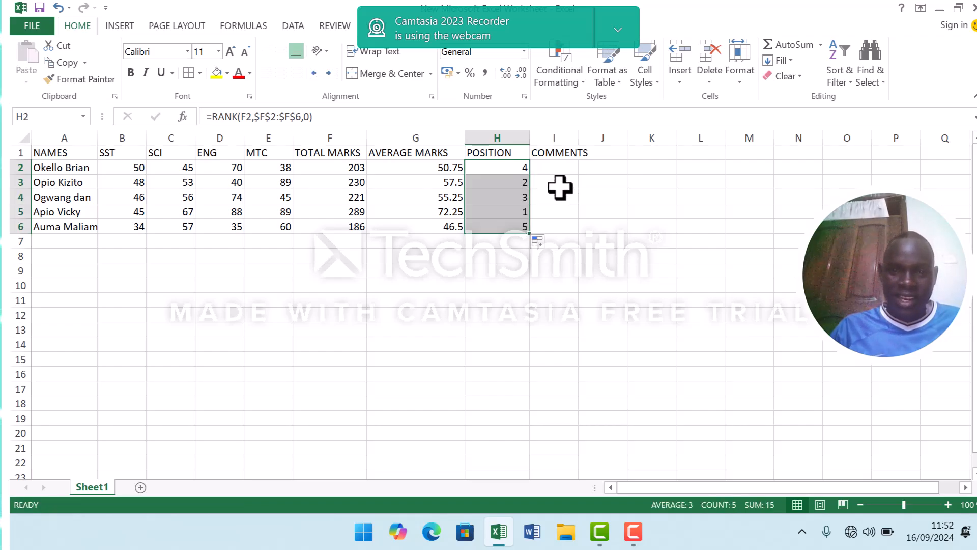
# Begin the first student's comment formula in I2 with =IF(F2>=220, testing the total marks against 220.
pyautogui.click(555, 170)
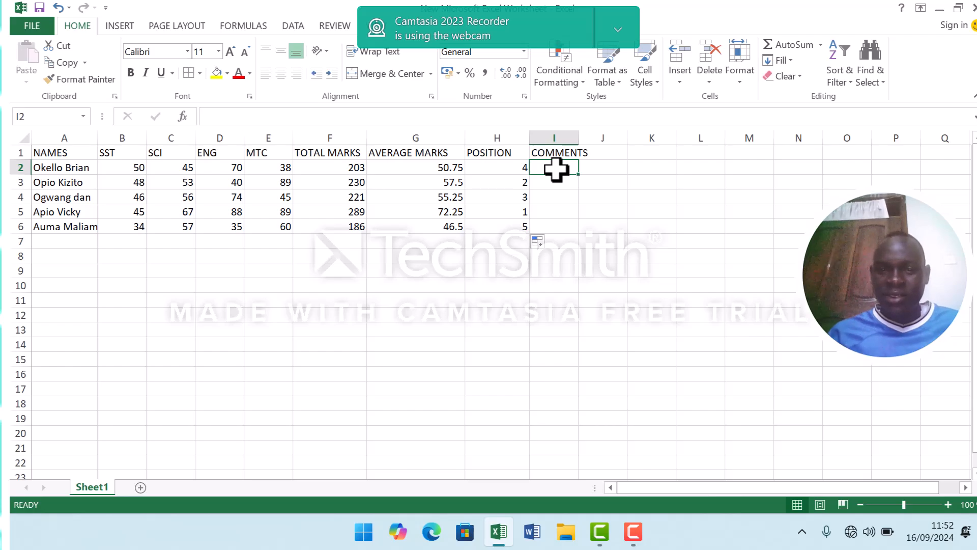
pyautogui.click(507, 170)
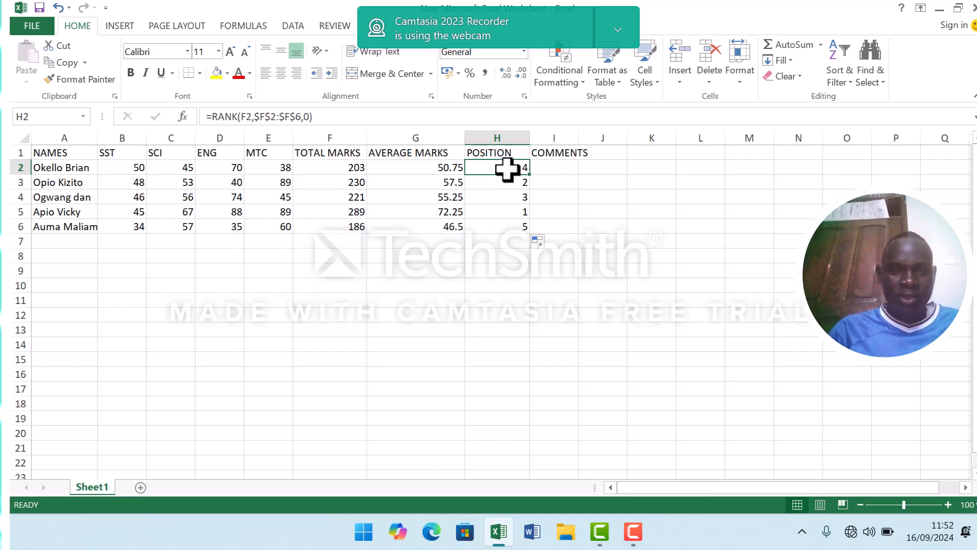
pyautogui.click(553, 165)
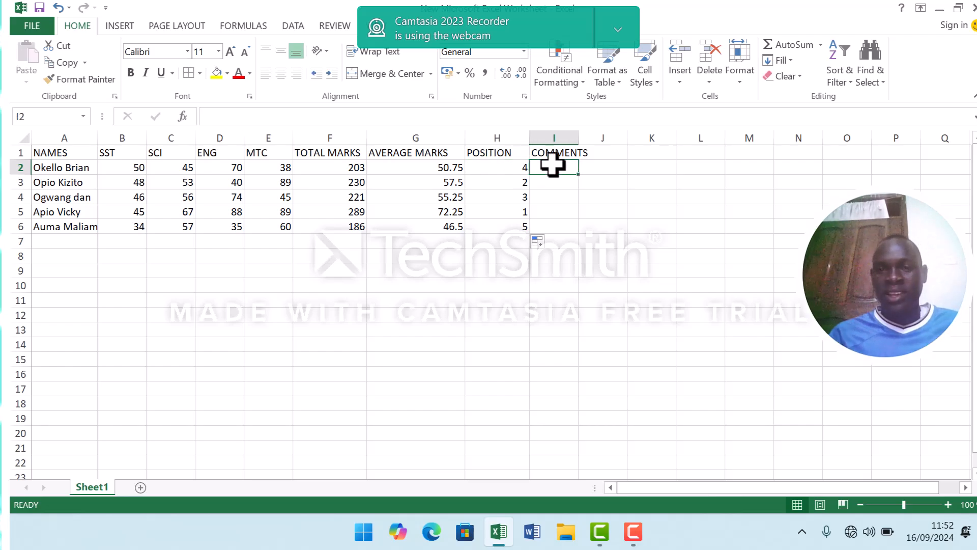
pyautogui.write('=')
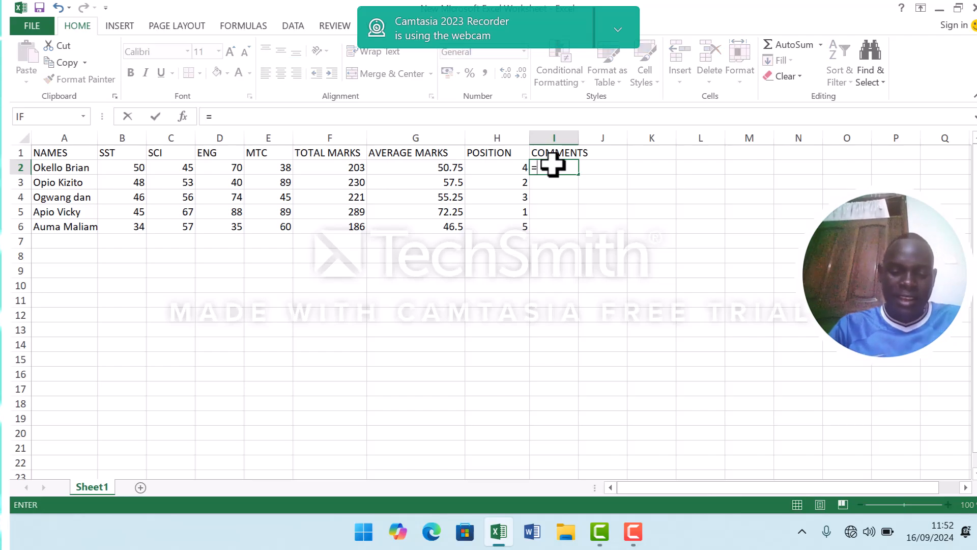
pyautogui.write('IF')
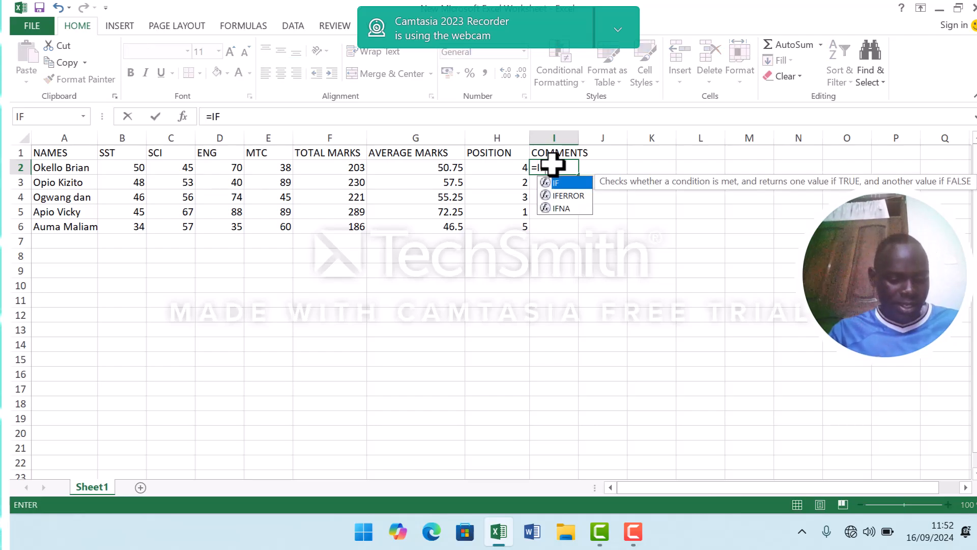
pyautogui.write('(')
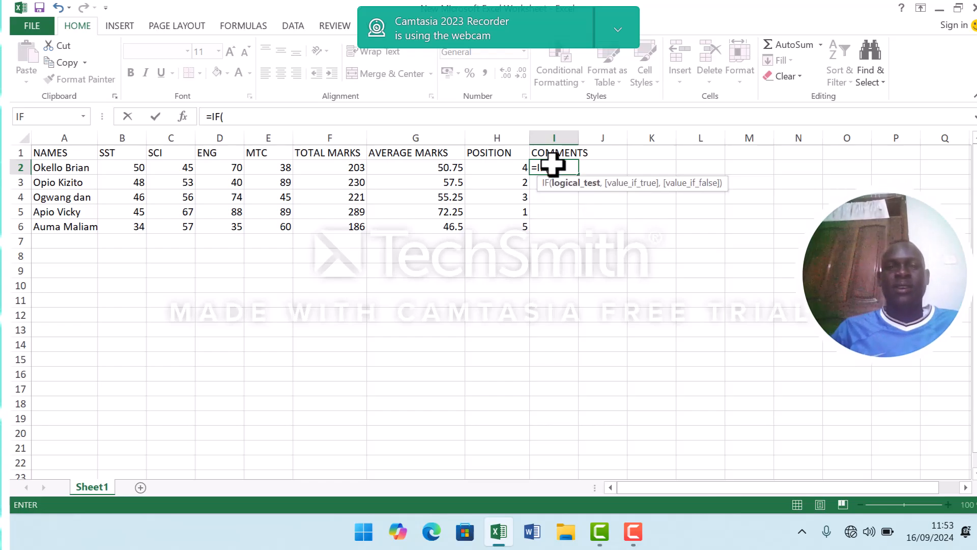
pyautogui.click(338, 168)
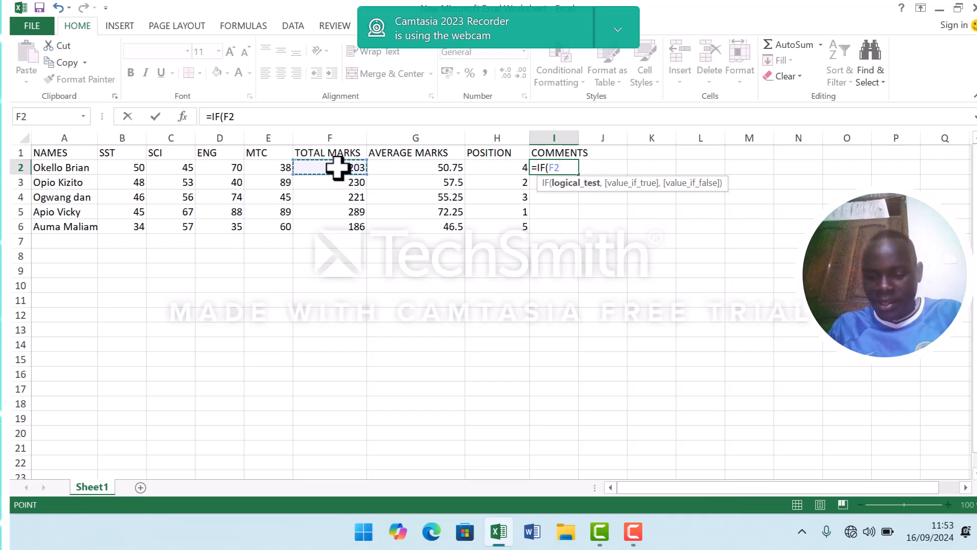
pyautogui.write('>=')
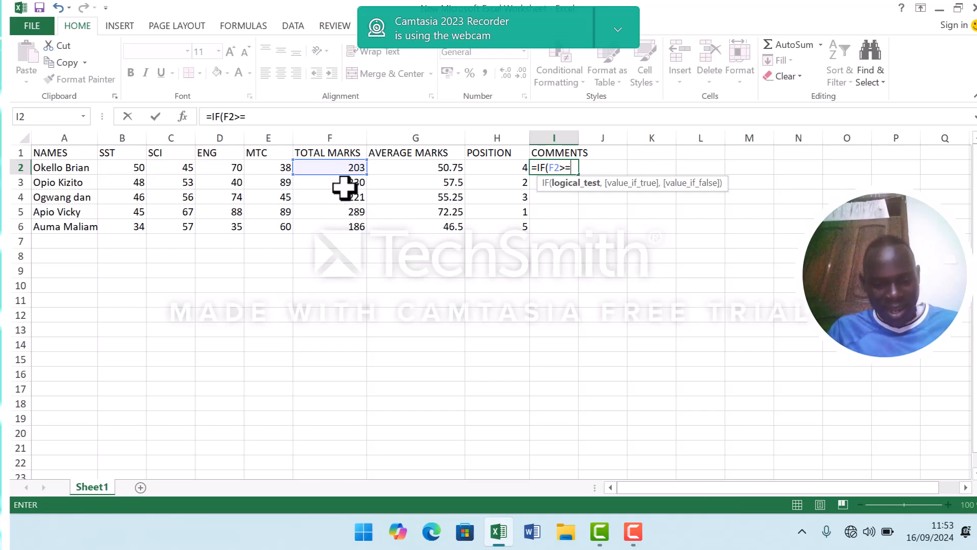
pyautogui.write('220')
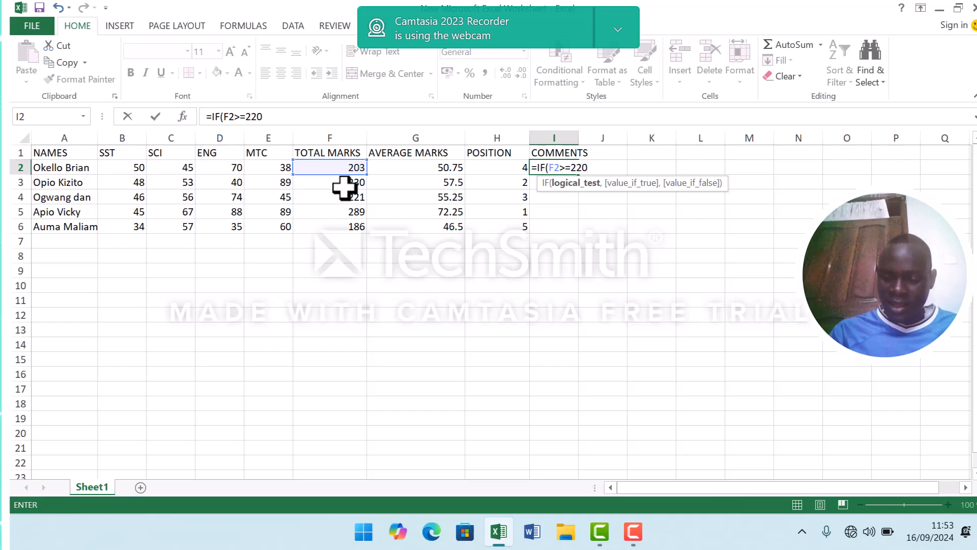
pyautogui.write(',')
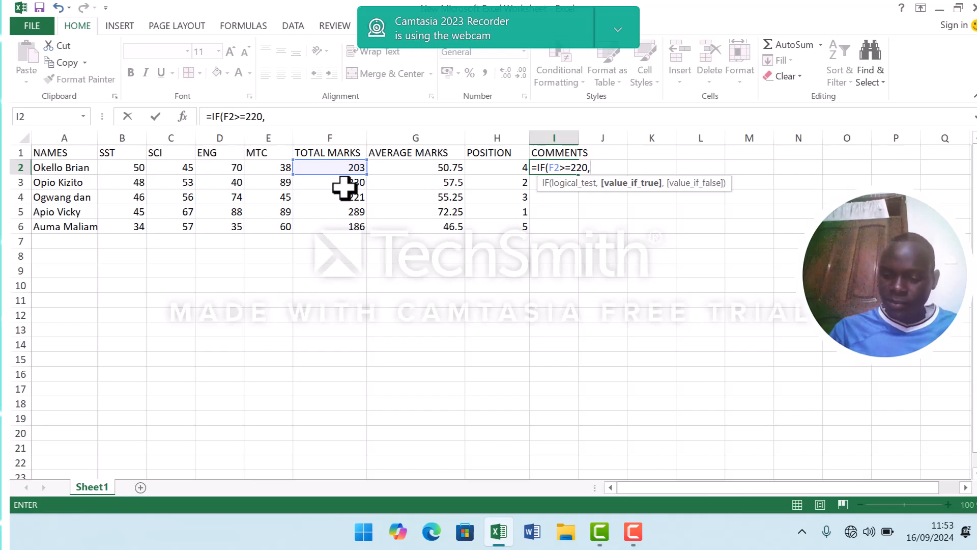
pyautogui.write('"')
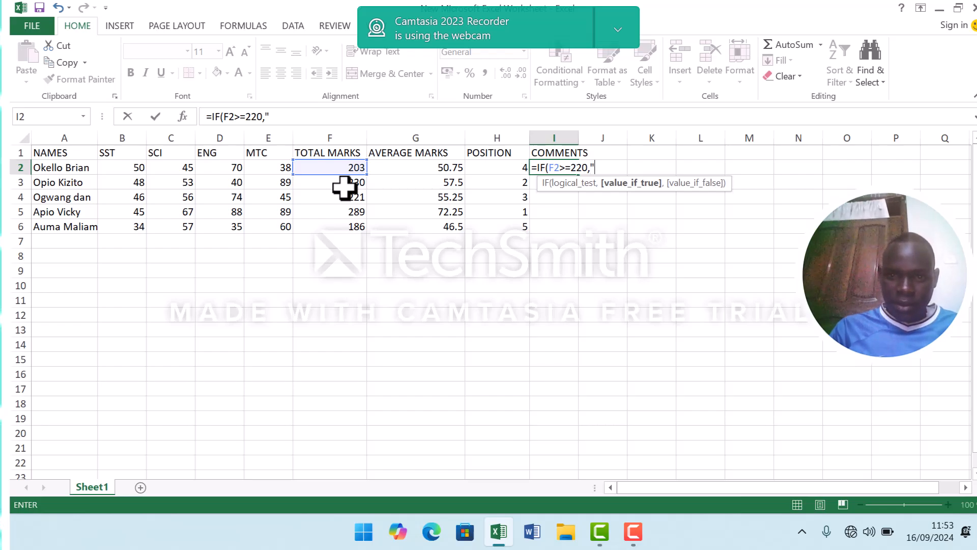
pyautogui.write('P')
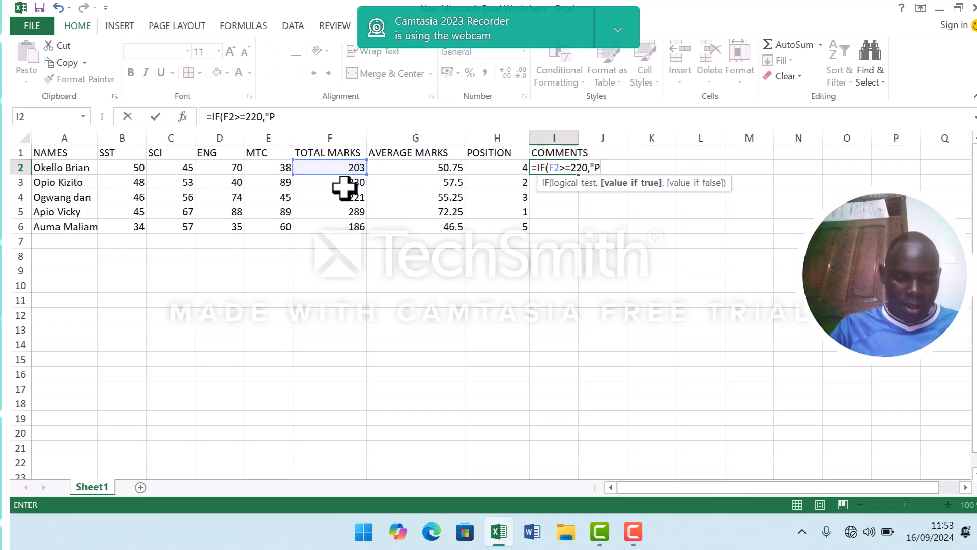
pyautogui.write('romote')
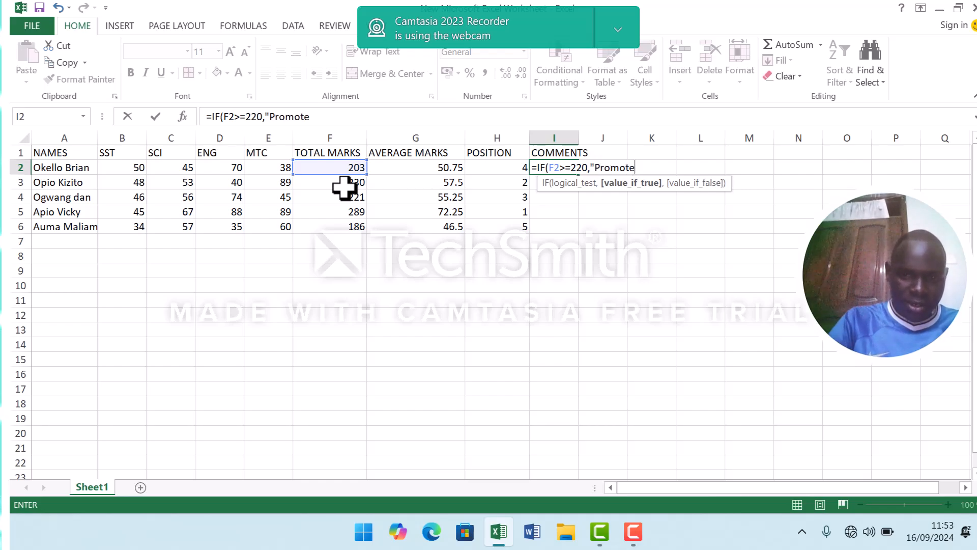
pyautogui.write('d to ')
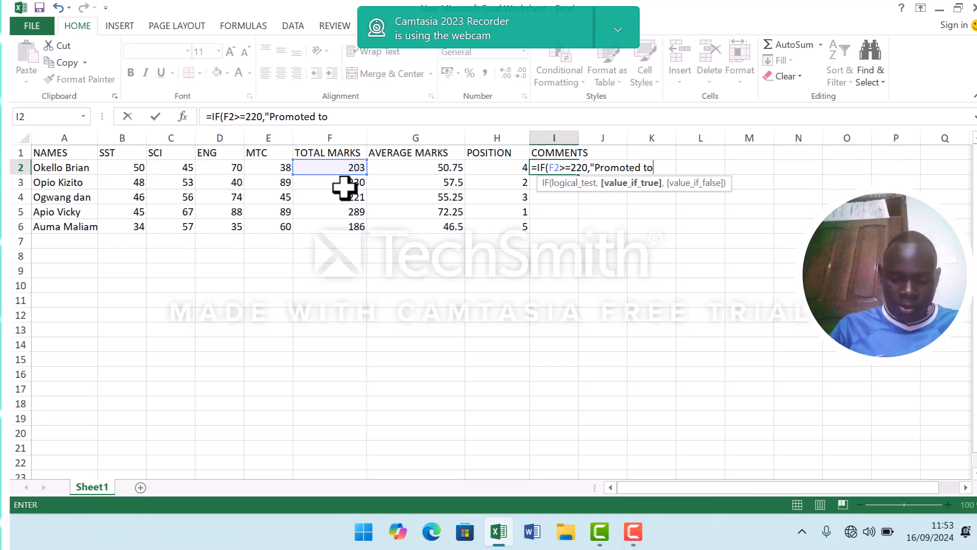
pyautogui.write('P')
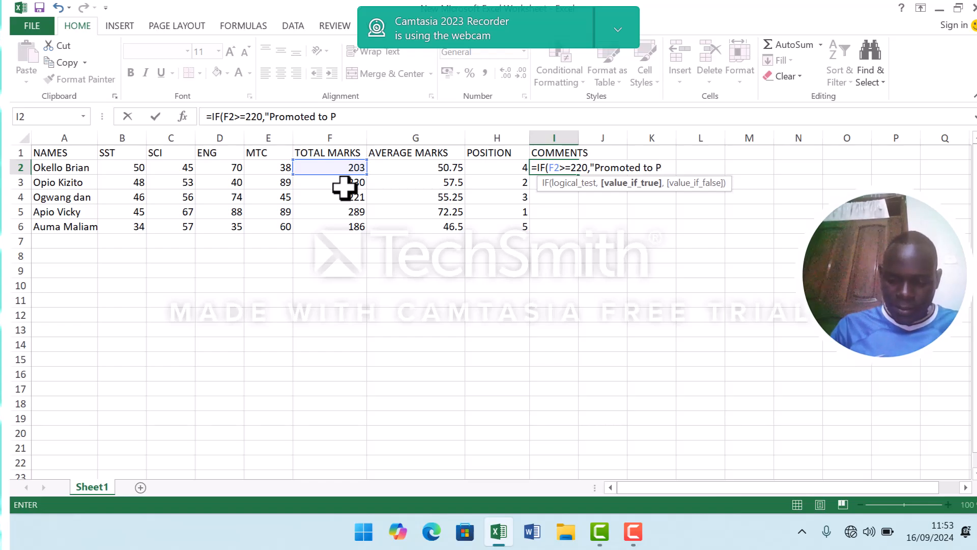
pyautogui.write('.6')
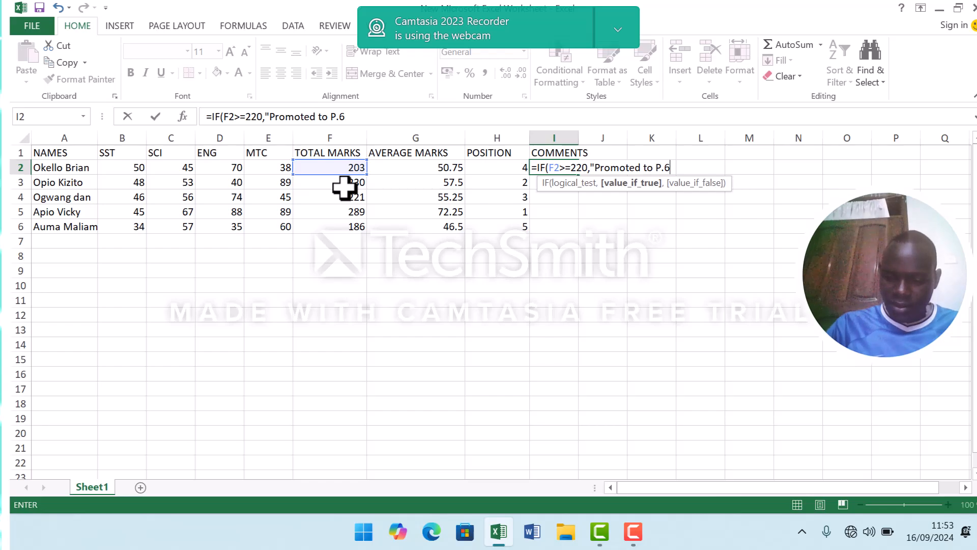
pyautogui.write('"')
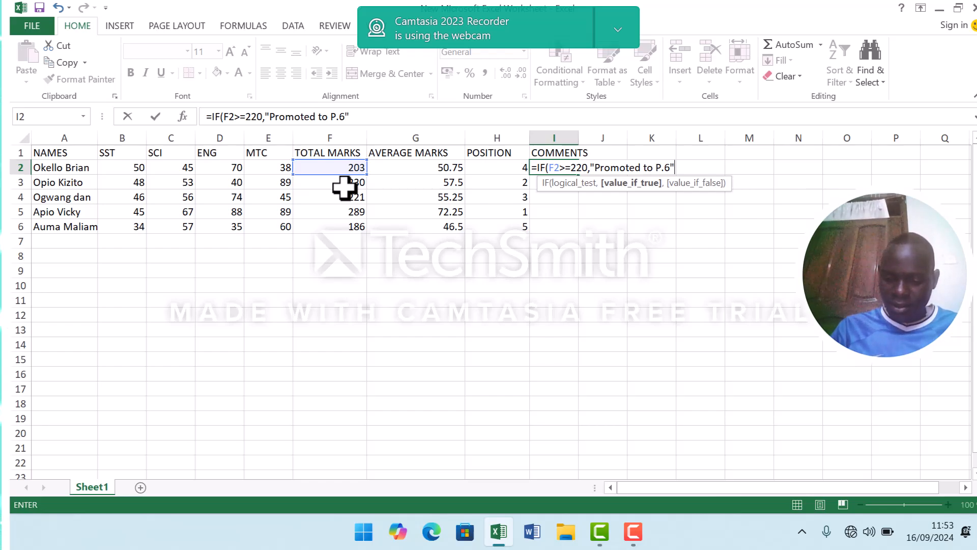
pyautogui.write(',')
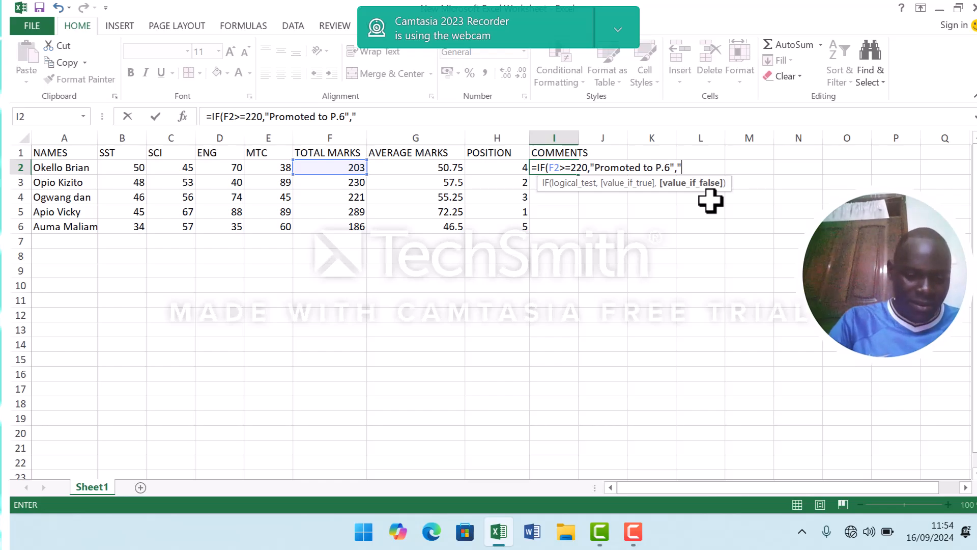
# Complete the I2 formula with "Repeat P.5" as the value if false, giving =IF(F2>=220,"Promoted to P.6","Repeat P.5").
pyautogui.write('R')
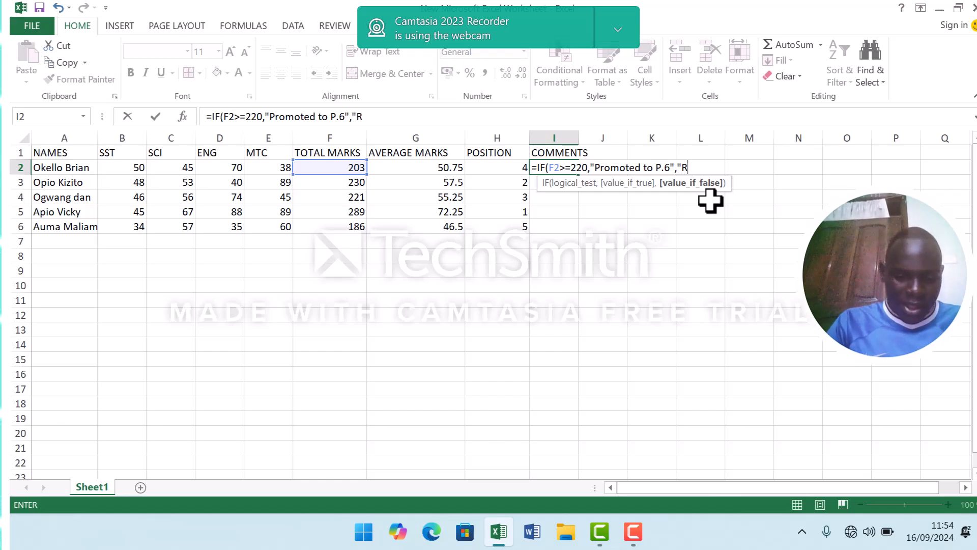
pyautogui.write('e0')
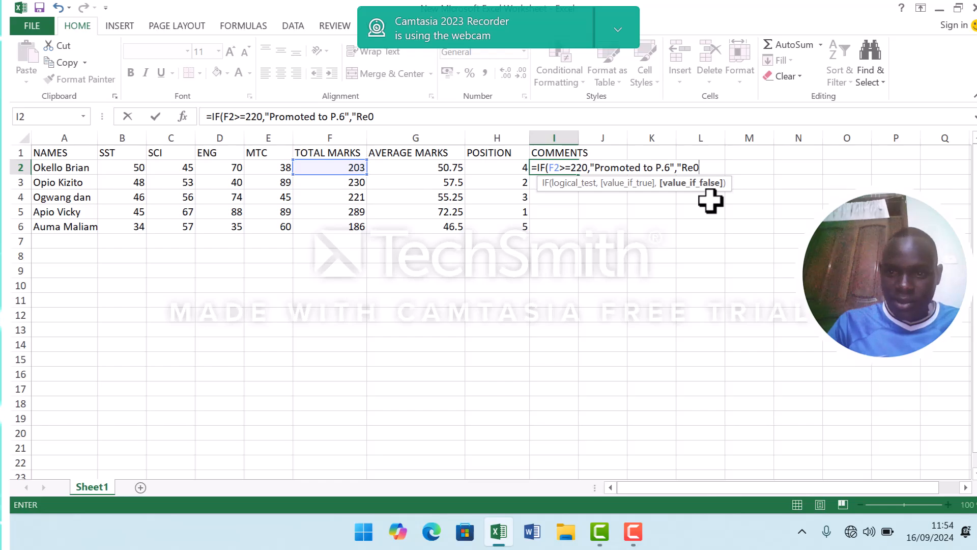
pyautogui.press('BackSpace')
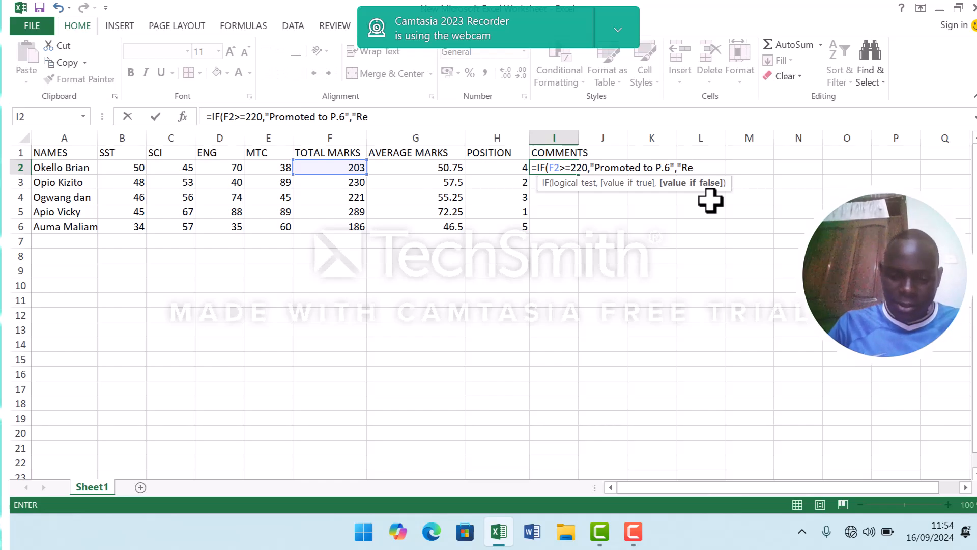
pyautogui.write('peat')
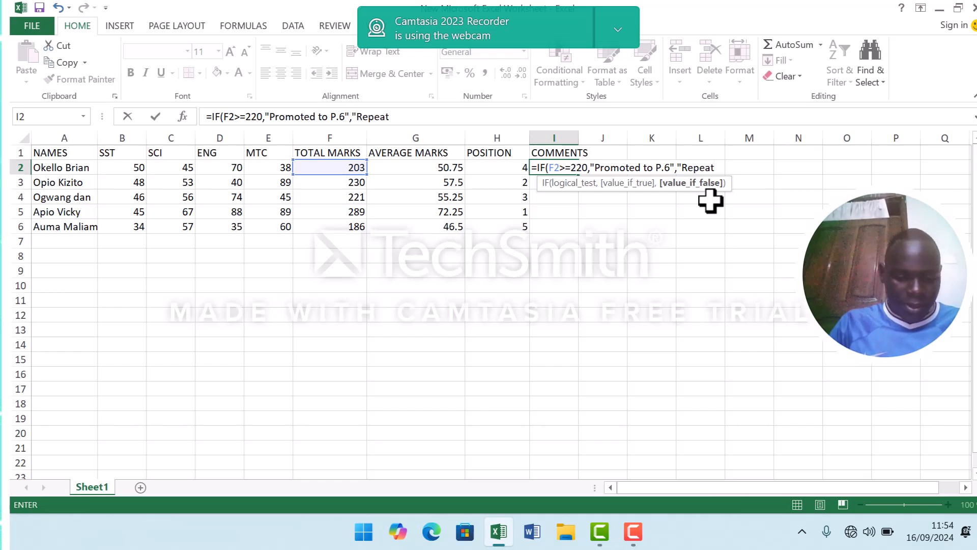
pyautogui.write(' P.5')
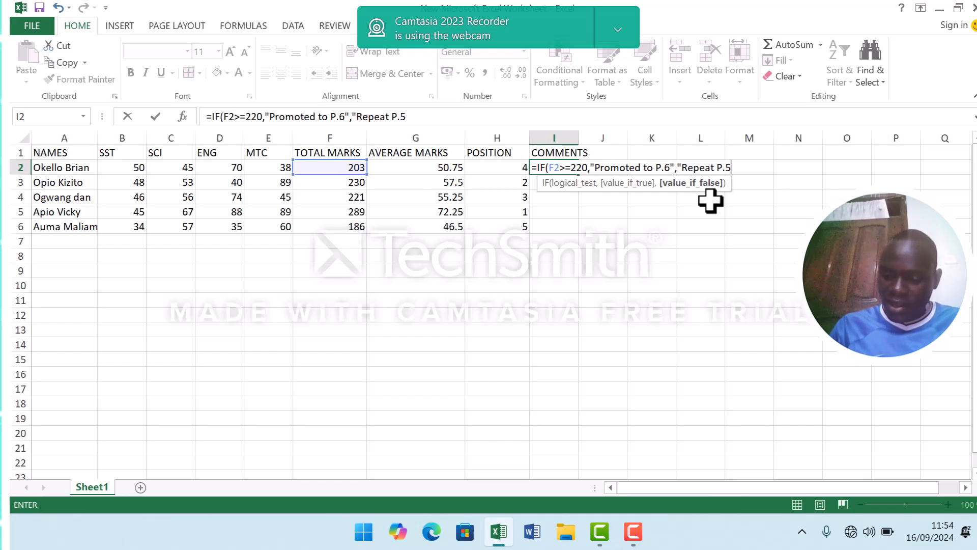
pyautogui.write('"')
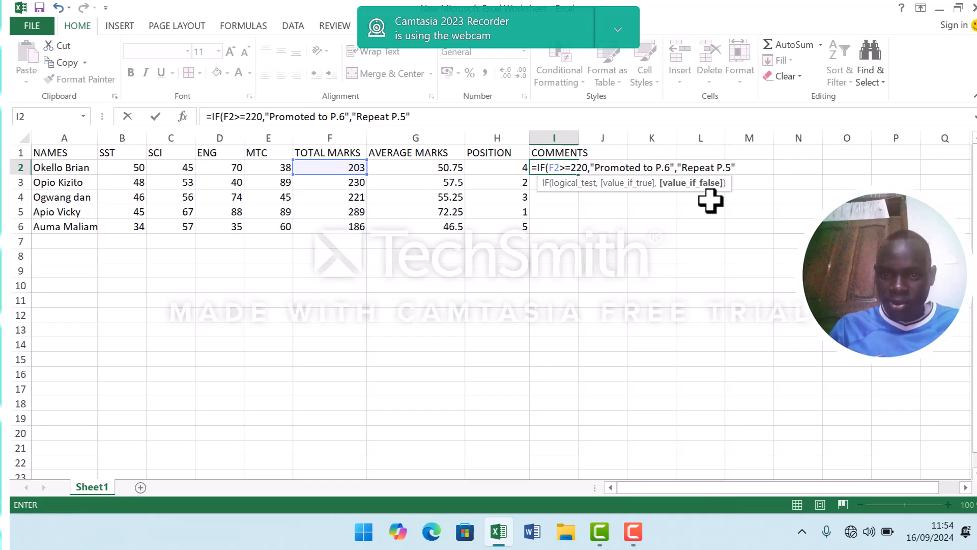
pyautogui.write('0')
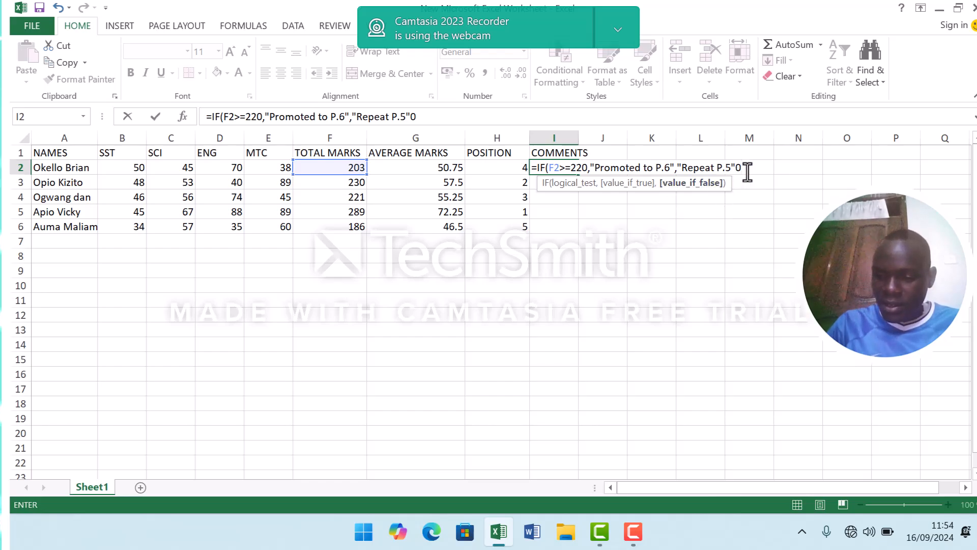
pyautogui.press('BackSpace')
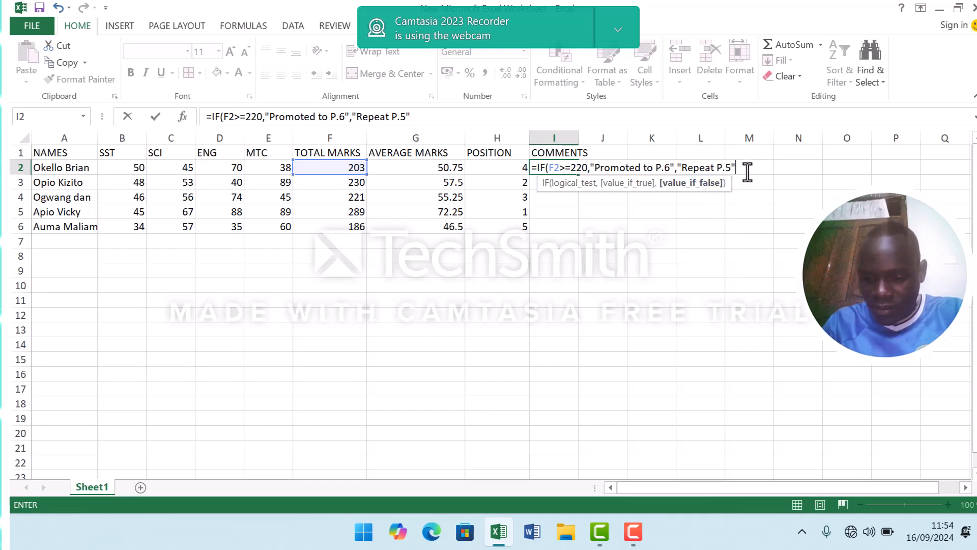
pyautogui.write(')')
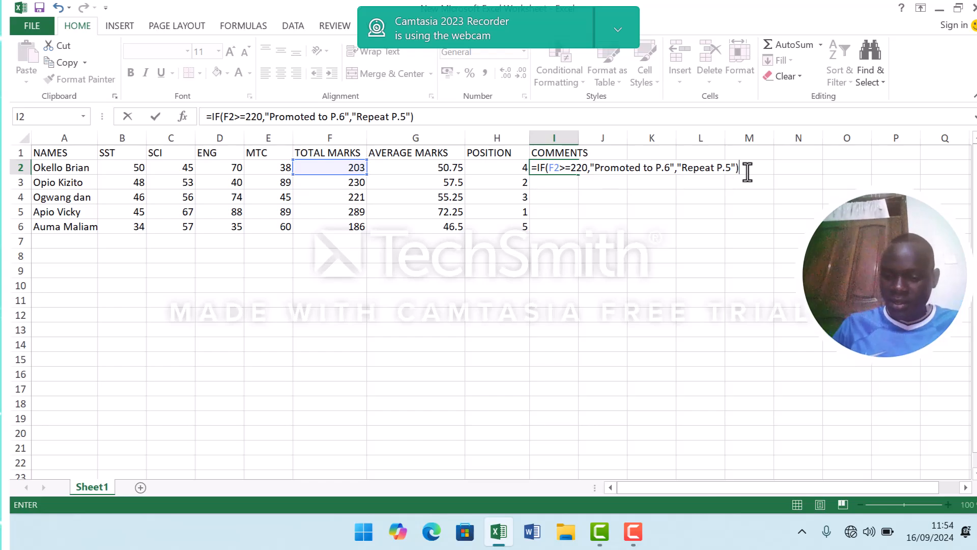
pyautogui.press('Return')
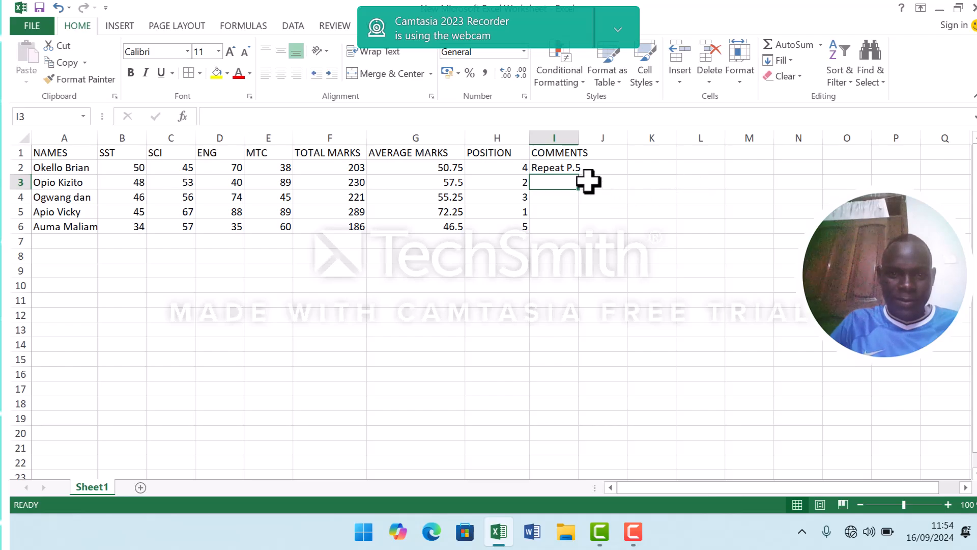
# Fill the comment formula from I2 down to I6 and widen column I to fit the comments.
pyautogui.click(559, 162)
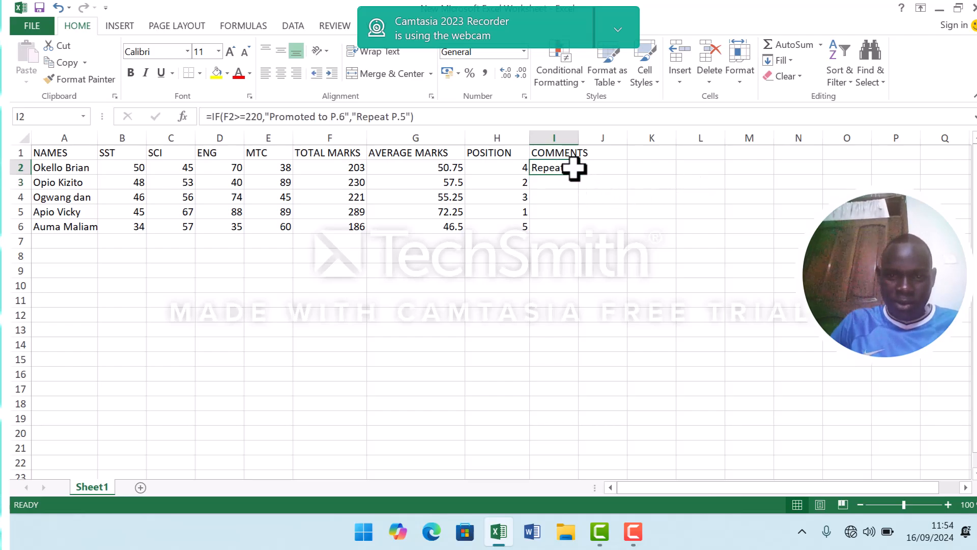
pyautogui.moveTo(581, 175); pyautogui.dragTo(577, 233)
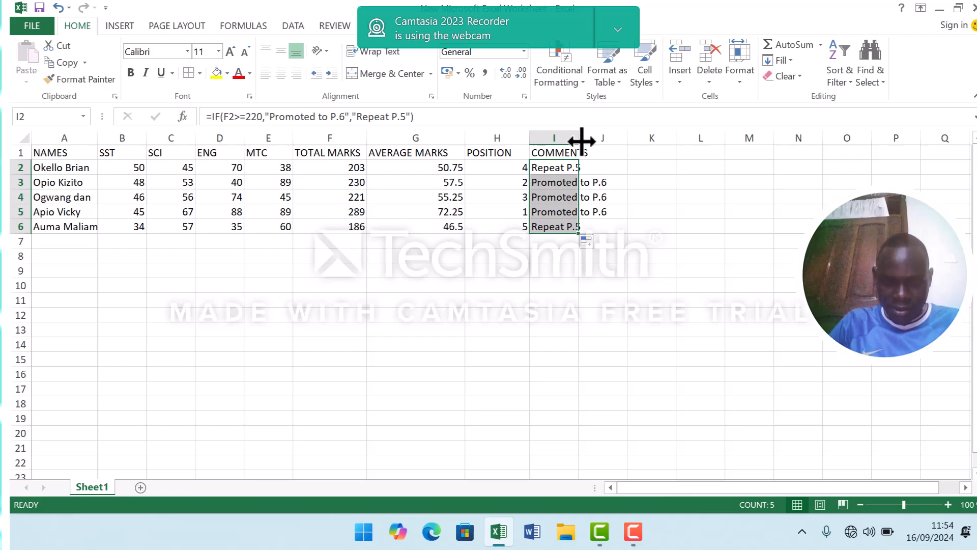
pyautogui.moveTo(582, 142); pyautogui.dragTo(621, 143)
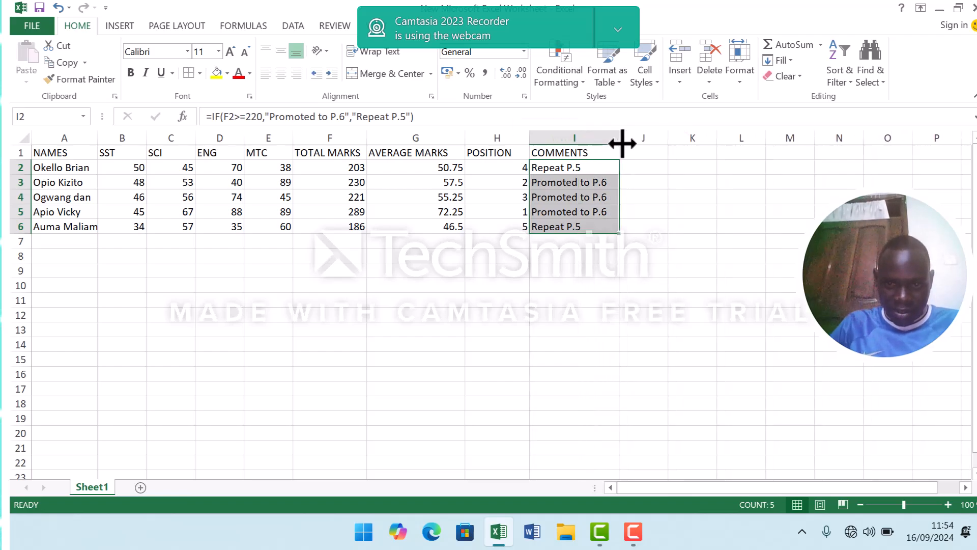
pyautogui.click(643, 171)
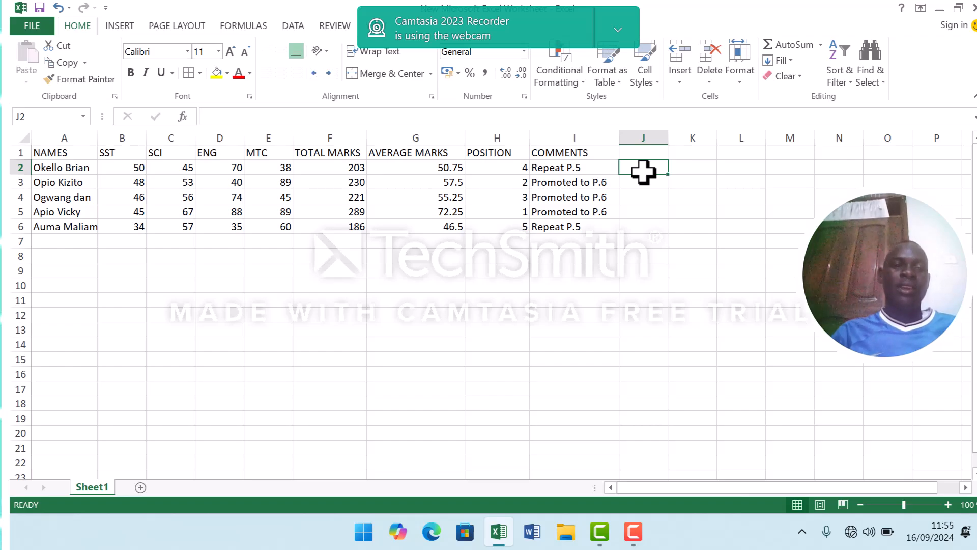
# Make the header row A1:I1 bold.
pyautogui.click(50, 152)
pyautogui.moveTo(51, 151); pyautogui.dragTo(555, 156)
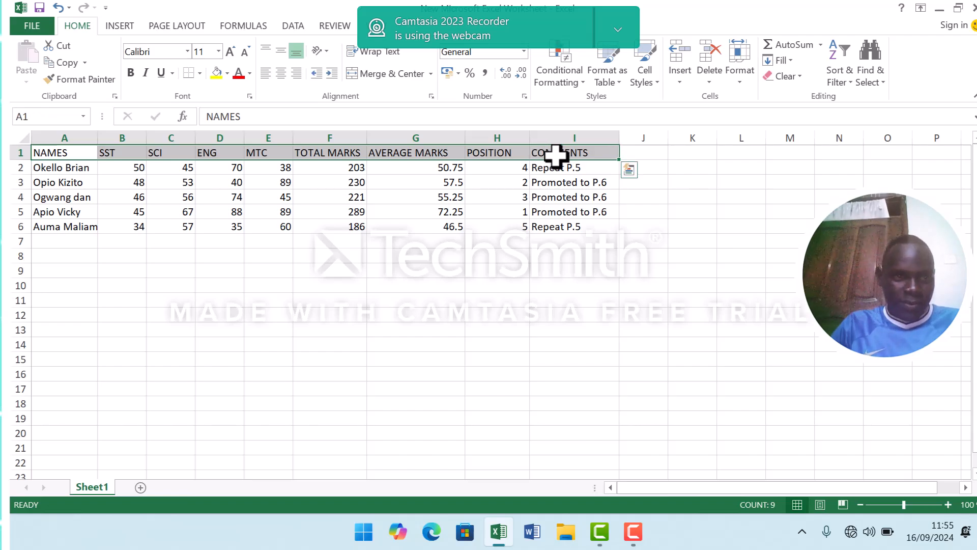
pyautogui.click(131, 78)
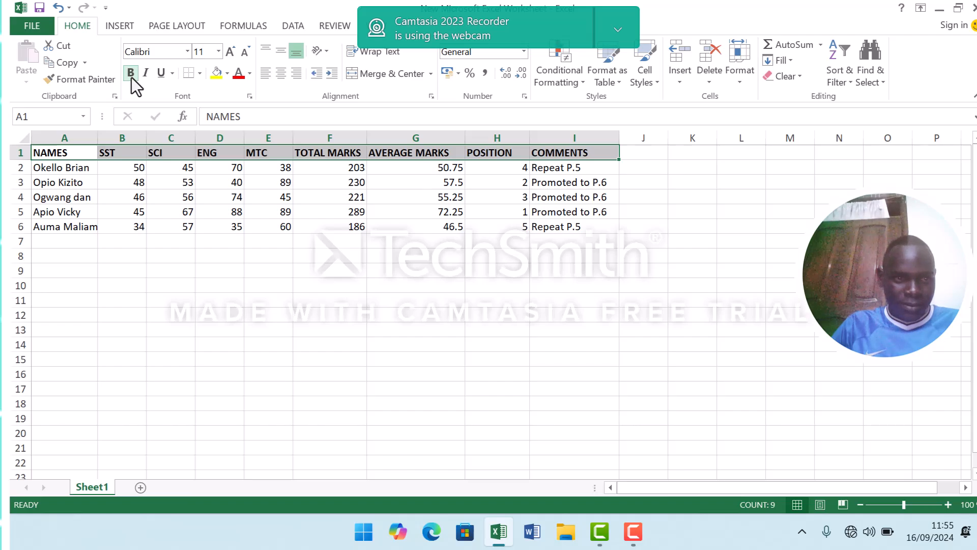
pyautogui.click(334, 314)
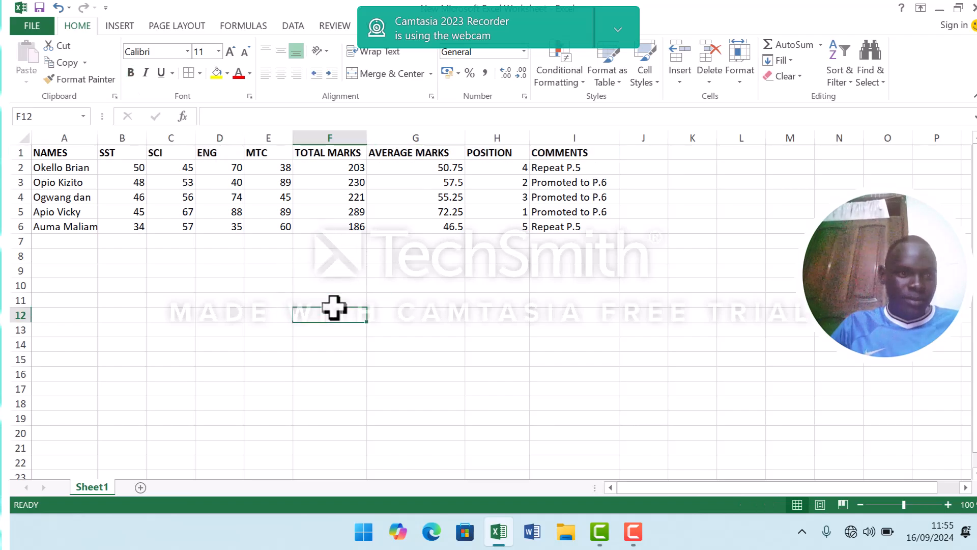